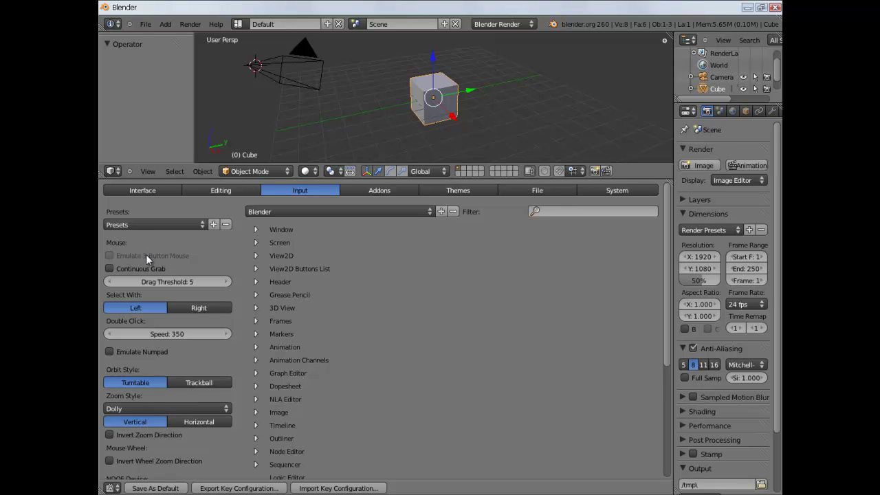
Enable Emulate 3 Button Mouse in Input preferences and change the preferences area into a Timeline.
{"action": "left_click", "coordinate": [111, 255]}
{"action": "left_click", "coordinate": [108, 488]}
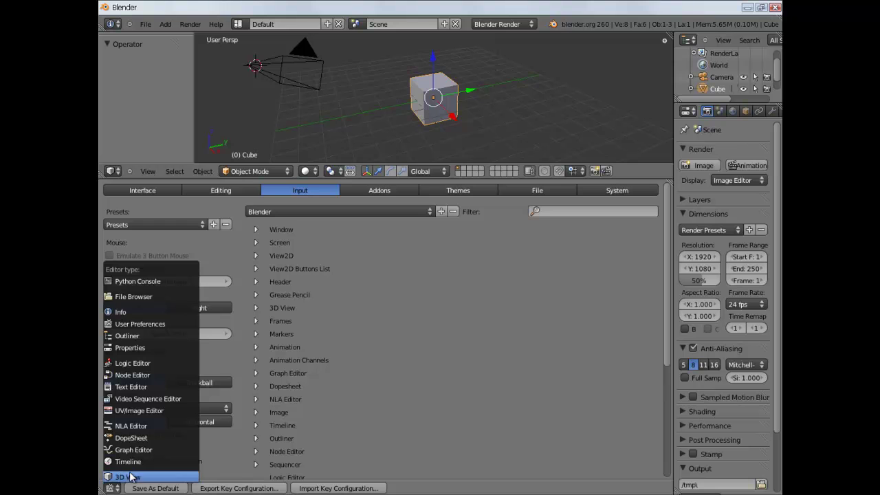
{"action": "left_click", "coordinate": [164, 488]}
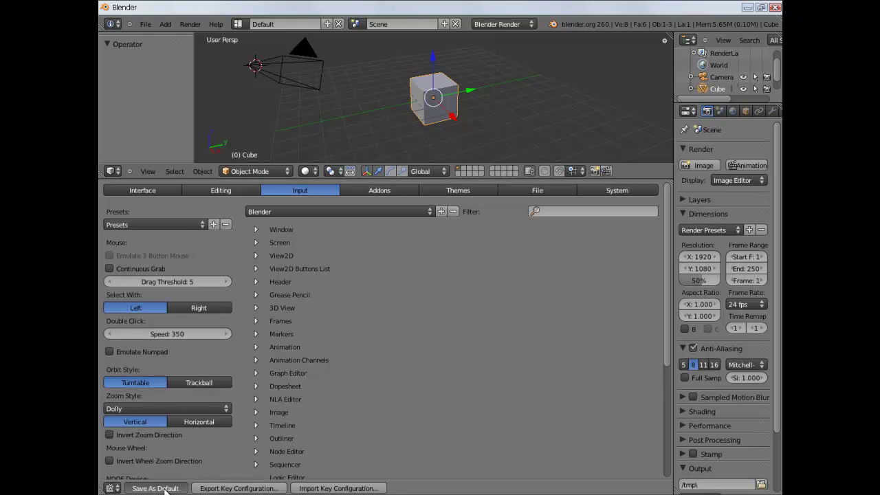
{"action": "left_click", "coordinate": [110, 488]}
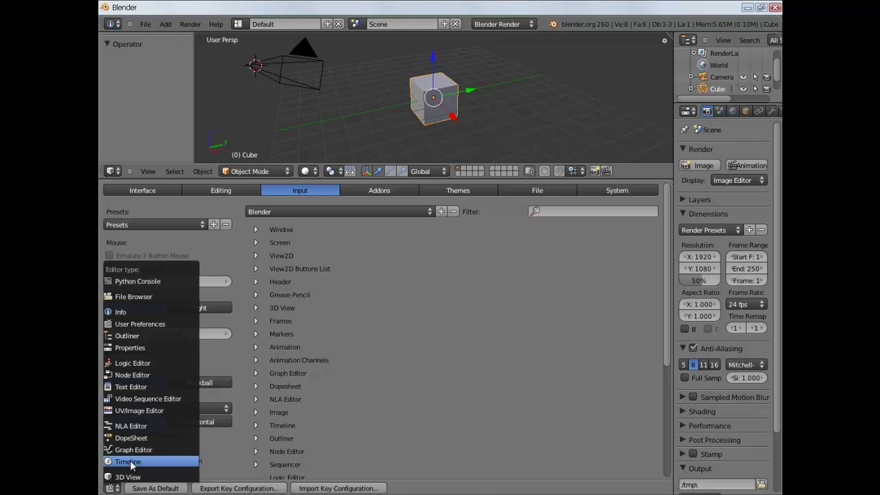
{"action": "left_click", "coordinate": [125, 462]}
Enlarge the 3D view, delete the default cube, and save the user settings.
{"action": "left_click_drag", "start_coordinate": [281, 180], "coordinate": [292, 410]}
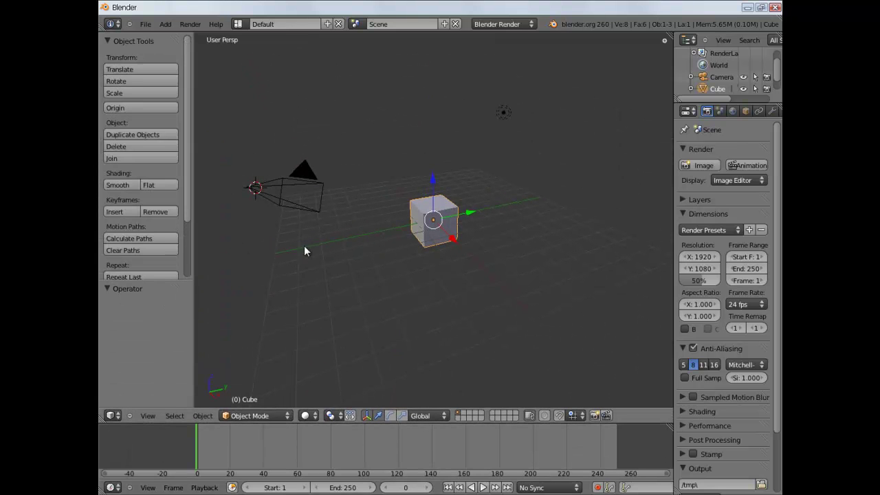
{"action": "left_click", "coordinate": [433, 213]}
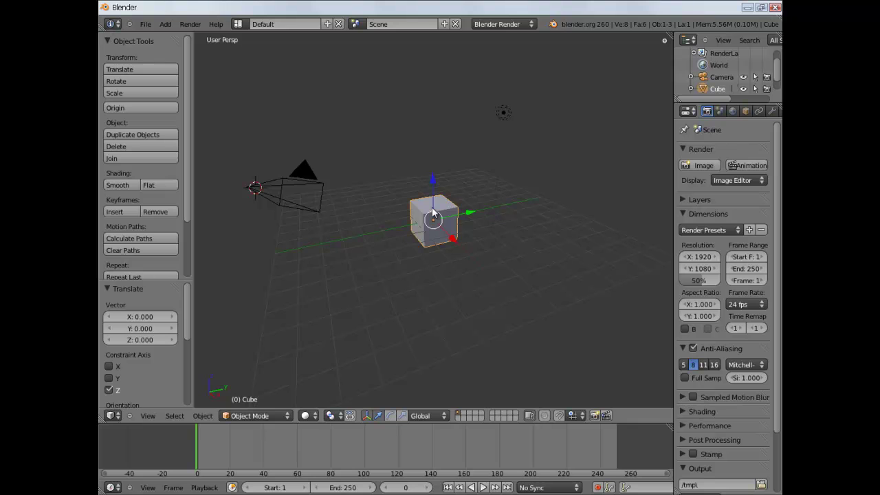
{"action": "key", "text": "x"}
{"action": "left_click", "coordinate": [411, 209]}
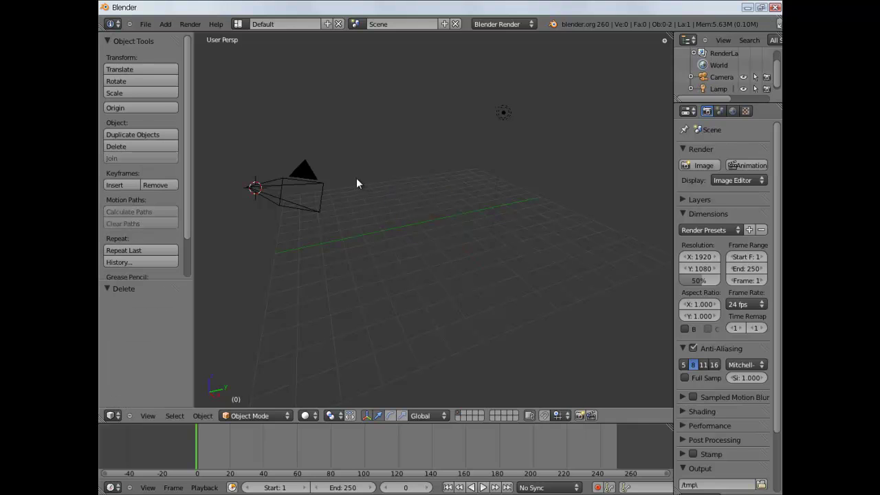
{"action": "left_click", "coordinate": [145, 24]}
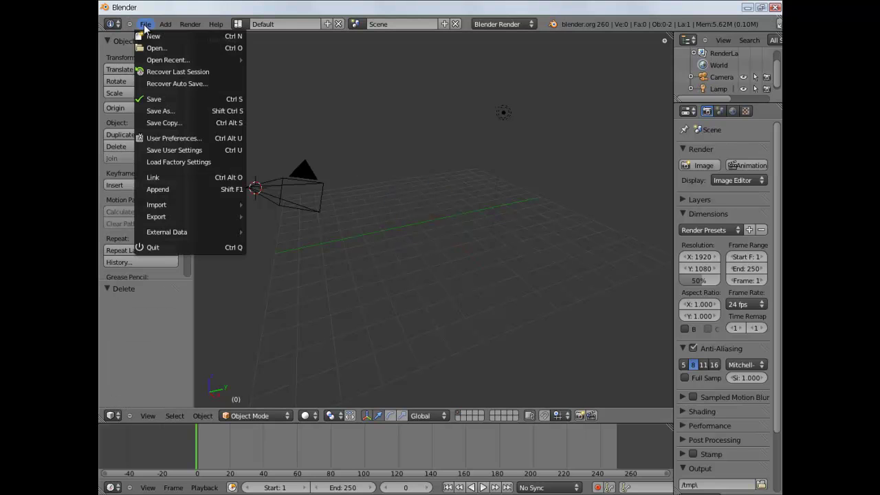
{"action": "left_click", "coordinate": [170, 149]}
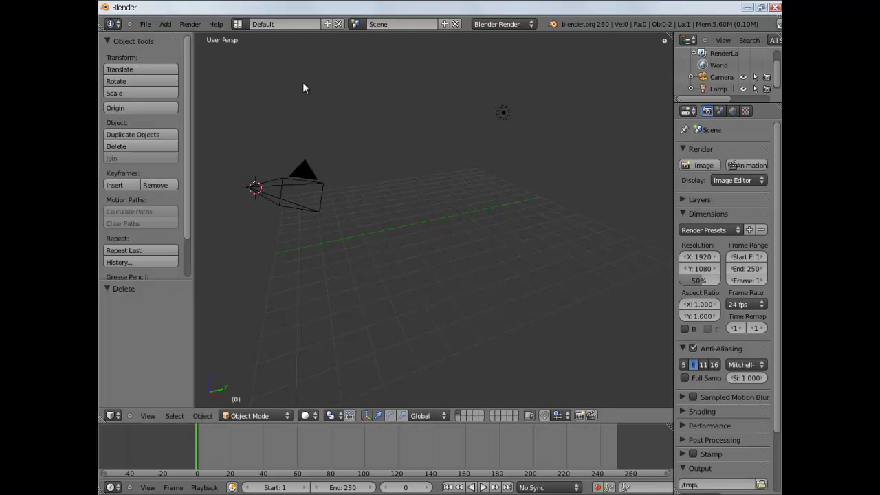
Place the 3D cursor in the scene and view it from the front with Numpad 1.
{"action": "left_click", "coordinate": [398, 214]}
{"action": "left_click", "coordinate": [420, 218]}
{"action": "left_click", "coordinate": [429, 221]}
{"action": "left_click", "coordinate": [682, 467]}
{"action": "key", "text": "KP_1"}
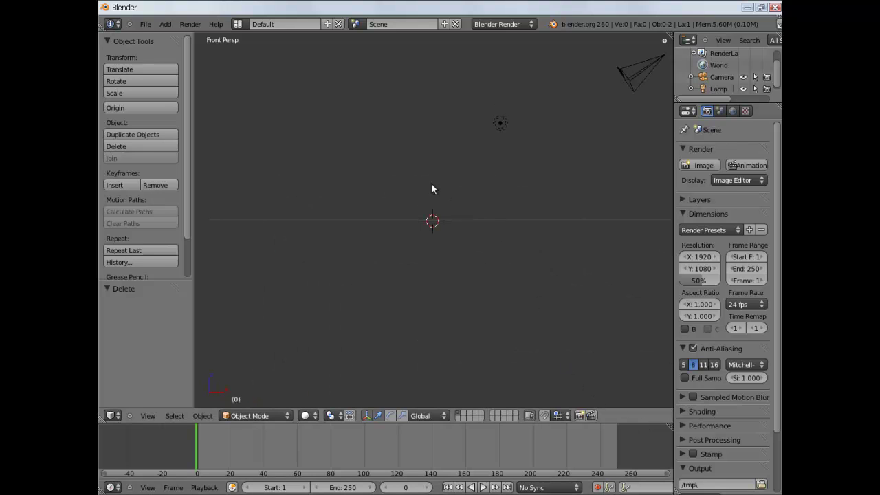
{"action": "mouse_move", "coordinate": [388, 198]}
{"action": "middle_mouse_down"}
{"action": "mouse_move", "coordinate": [381, 216]}
{"action": "mouse_move", "coordinate": [403, 205]}
{"action": "middle_mouse_up"}
{"action": "key", "text": "KP_1"}
Cycle through scene layers 1, 2 and 3, then return to layer 1.
{"action": "key", "text": "1"}
{"action": "key", "text": "2"}
{"action": "key", "text": "3"}
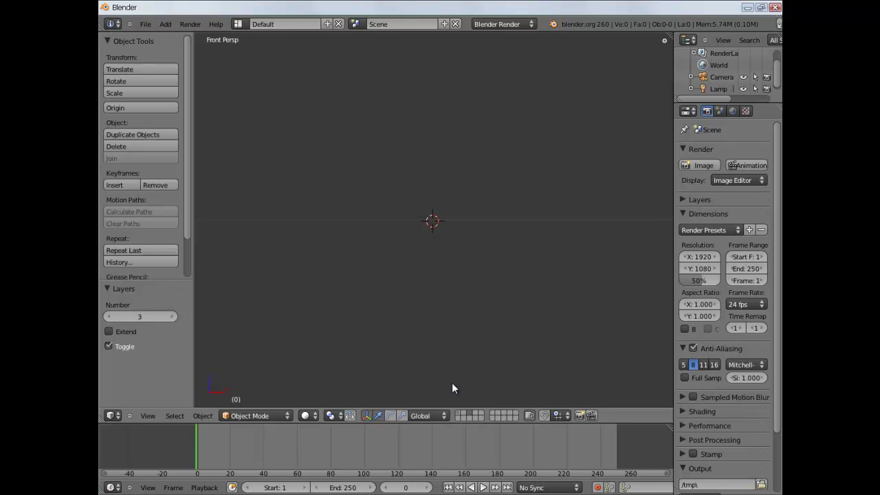
{"action": "key", "text": "1"}
{"action": "left_click", "coordinate": [469, 414]}
{"action": "left_click", "coordinate": [459, 413]}
Add a Text object at the 3D cursor.
{"action": "left_click", "coordinate": [171, 26]}
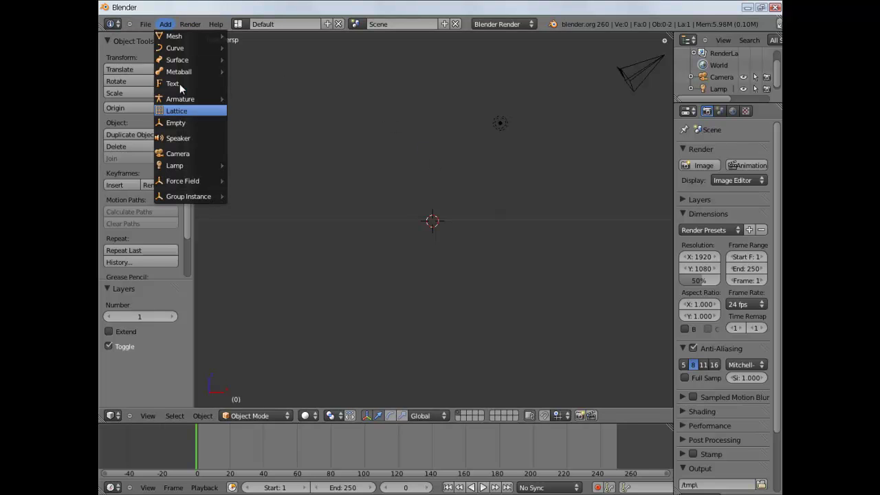
{"action": "key", "text": "Return"}
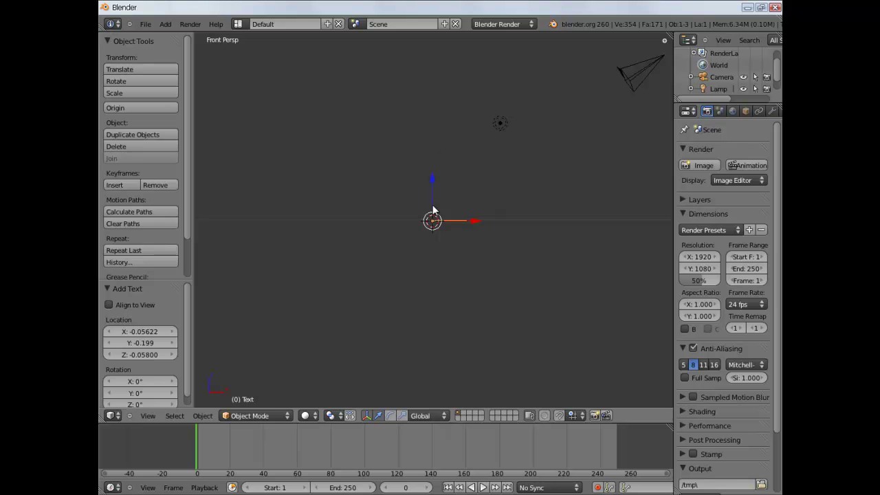
{"action": "scroll", "coordinate": [481, 213], "scroll_direction": "up", "scroll_amount": 3}
{"action": "middle_click_drag", "start_coordinate": [493, 209], "coordinate": [579, 204]}
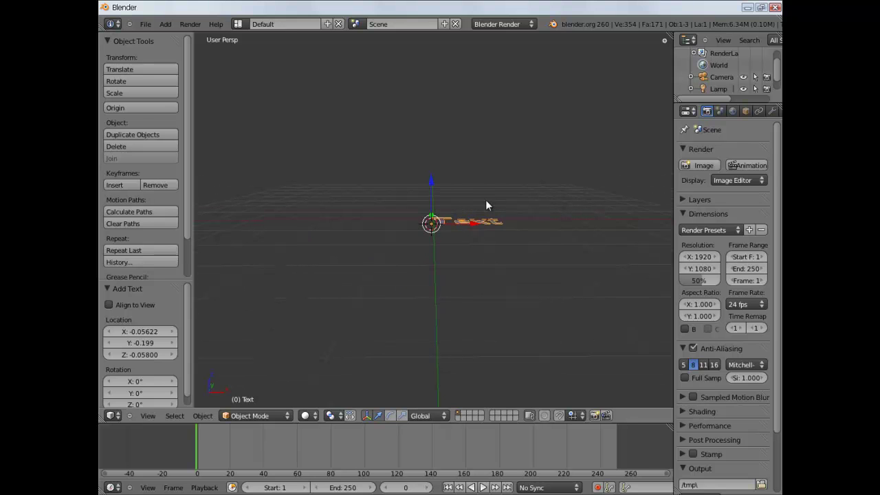
Rotate the text 90° about X and shift it 0.717 units left along X.
{"action": "key", "text": "r"}
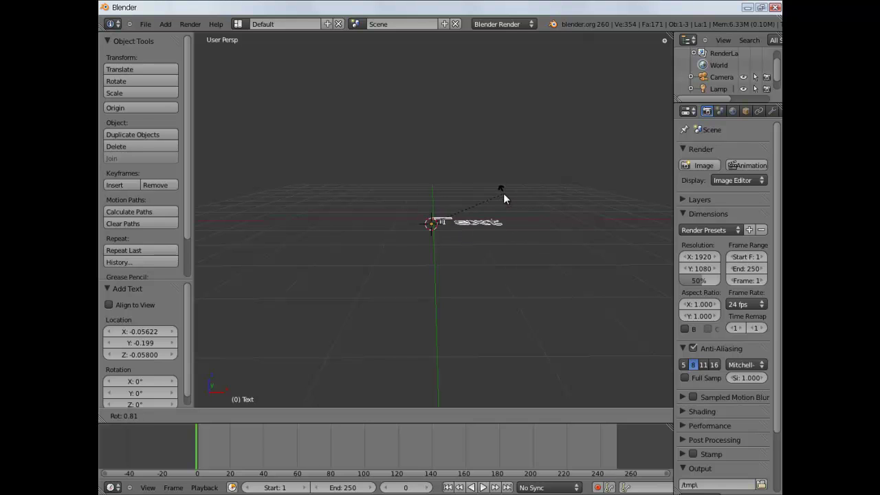
{"action": "key", "text": "x"}
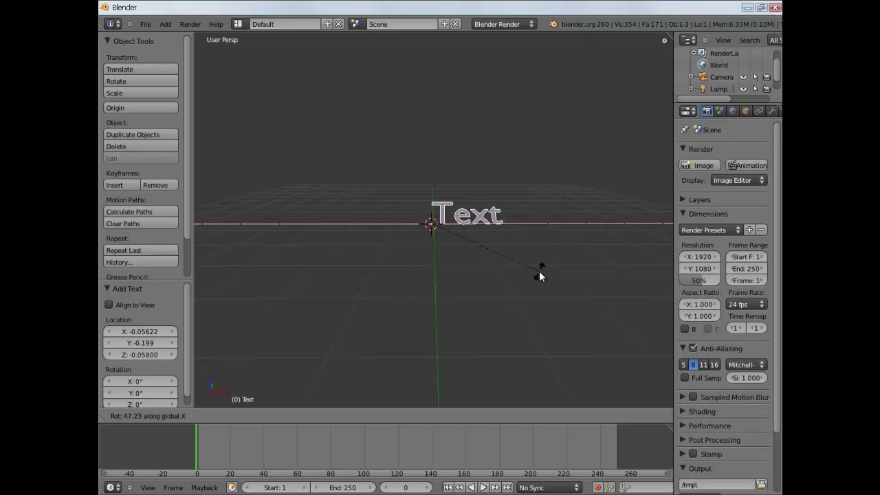
{"action": "type", "text": "90"}
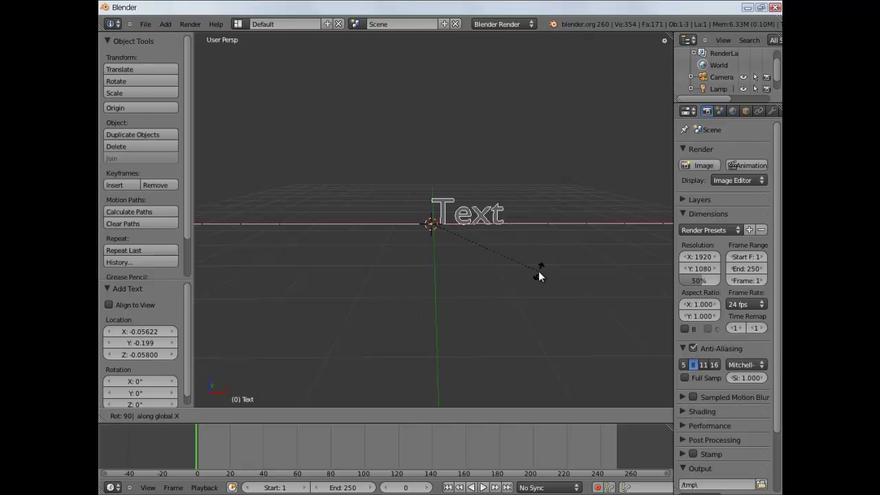
{"action": "key", "text": "Return"}
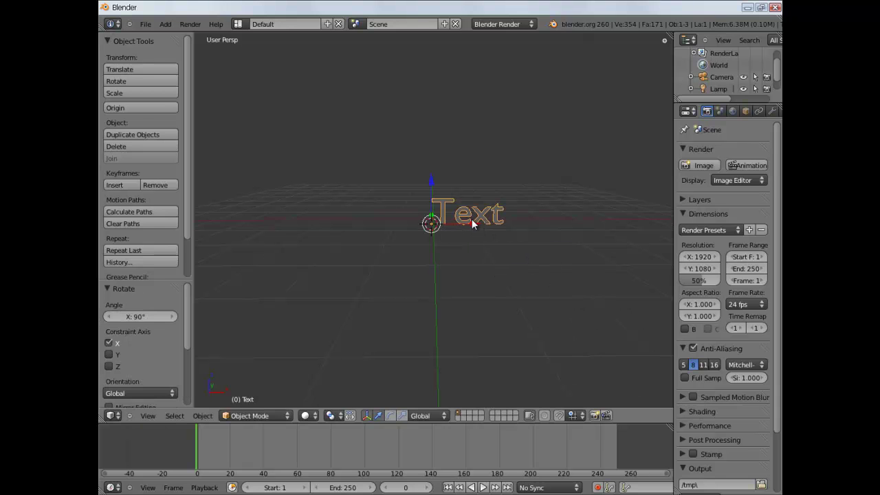
{"action": "key", "text": "g"}
{"action": "key", "text": "x"}
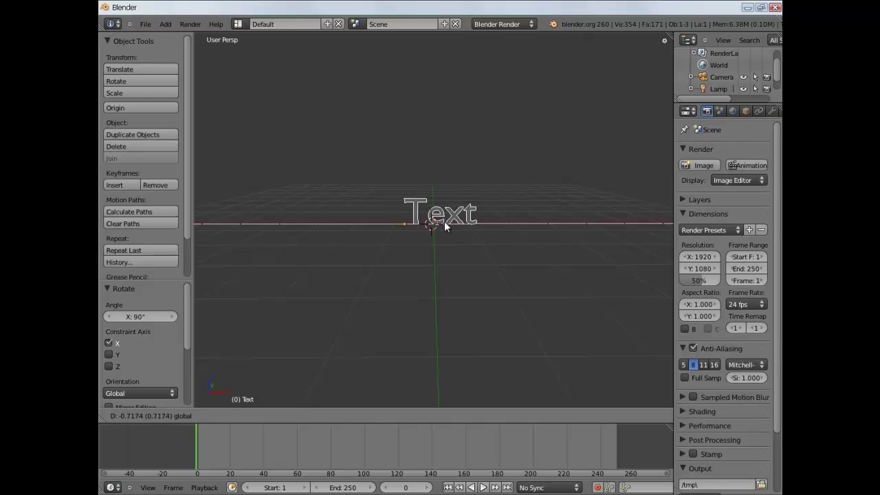
{"action": "left_click", "coordinate": [444, 222]}
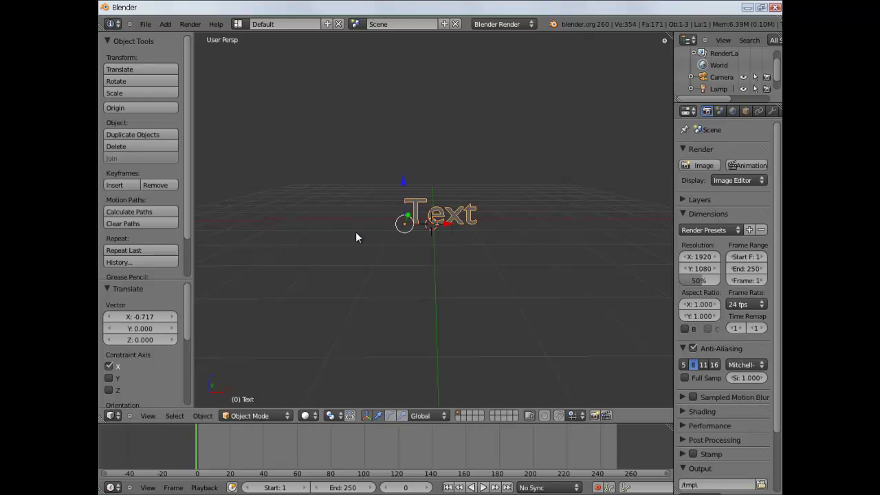
In Edit Mode, replace the default word Text with the person's full name.
{"action": "left_click", "coordinate": [252, 416]}
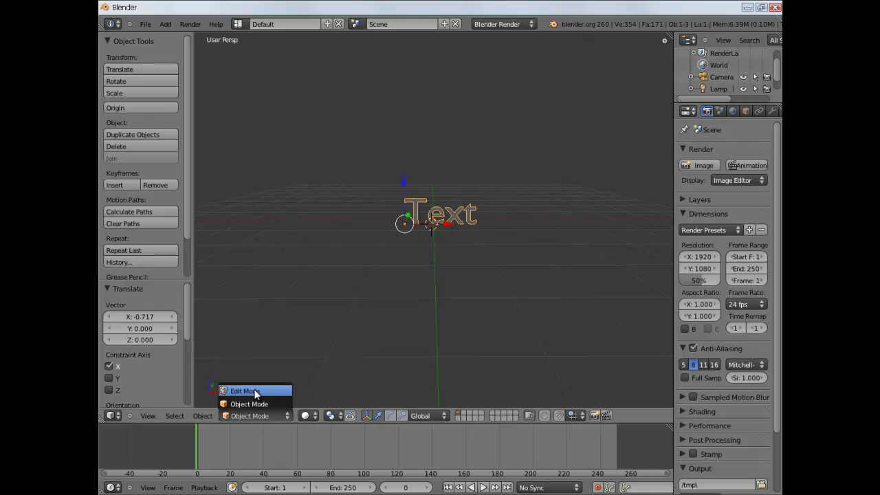
{"action": "left_click", "coordinate": [255, 391]}
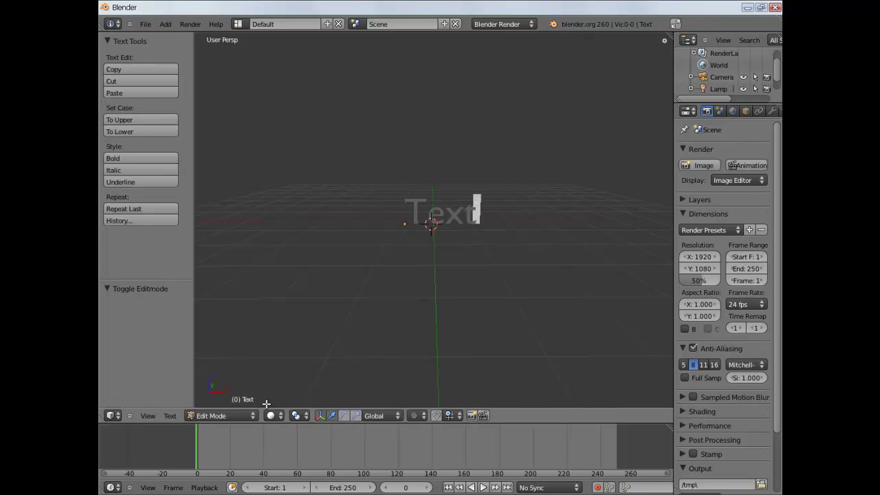
{"action": "left_click", "coordinate": [247, 416]}
{"action": "left_click", "coordinate": [245, 404]}
{"action": "left_click", "coordinate": [287, 415]}
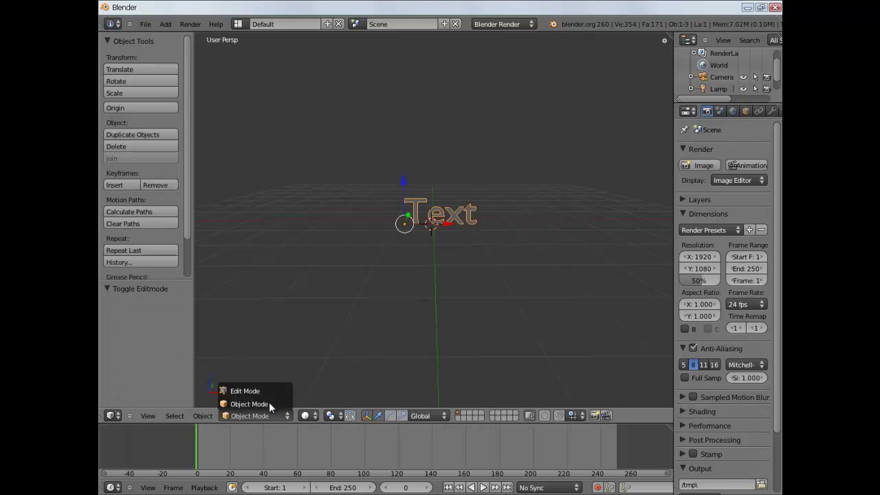
{"action": "left_click", "coordinate": [273, 394]}
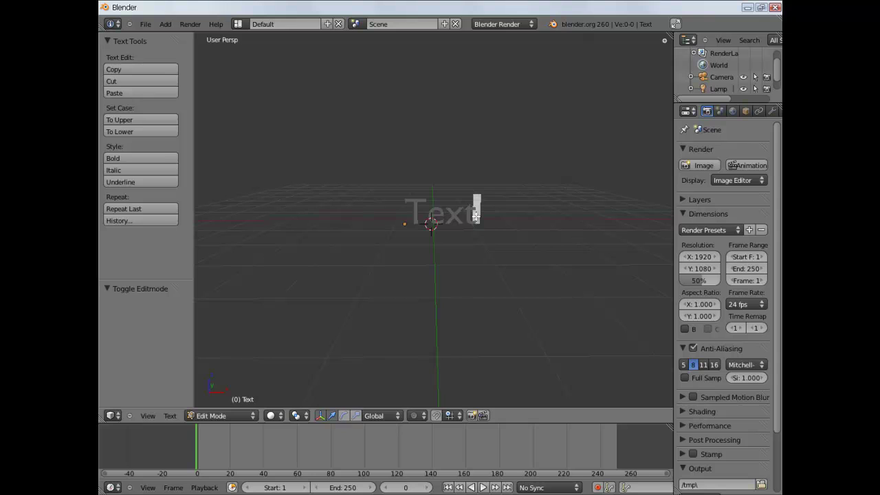
{"action": "key", "text": "BackSpace"}
{"action": "key", "text": "BackSpace"}
{"action": "key", "text": "BackSpace"}
{"action": "key", "text": "BackSpace"}
{"action": "type", "text": "Hi"}
{"action": "key", "text": "BackSpace"}
{"action": "key", "text": "BackSpace"}
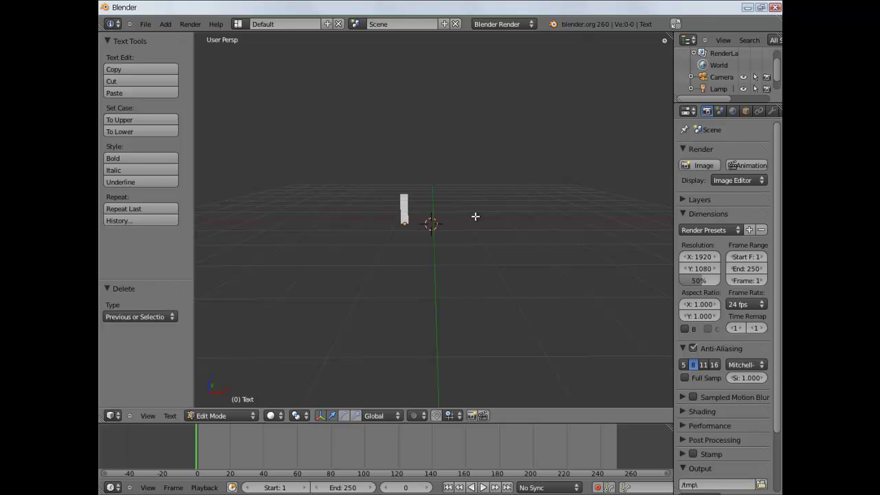
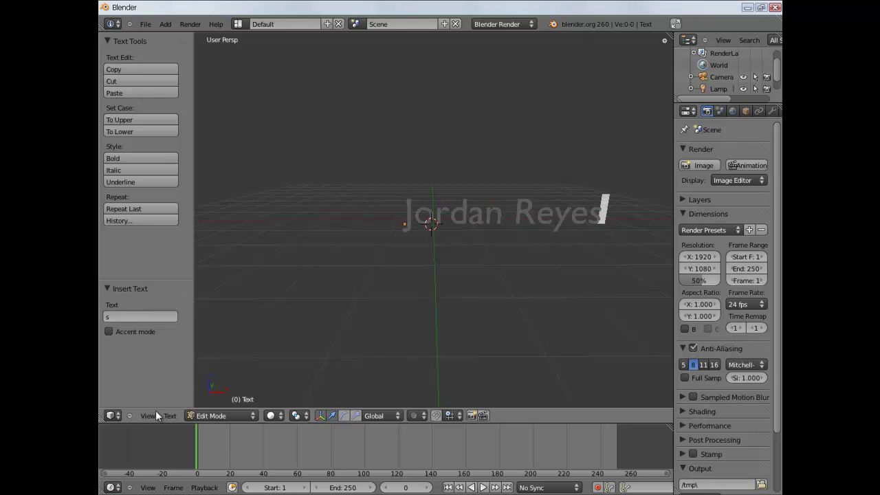
Return to Object Mode and move the text -1.607 units along X to centre it.
{"action": "left_click", "coordinate": [212, 416]}
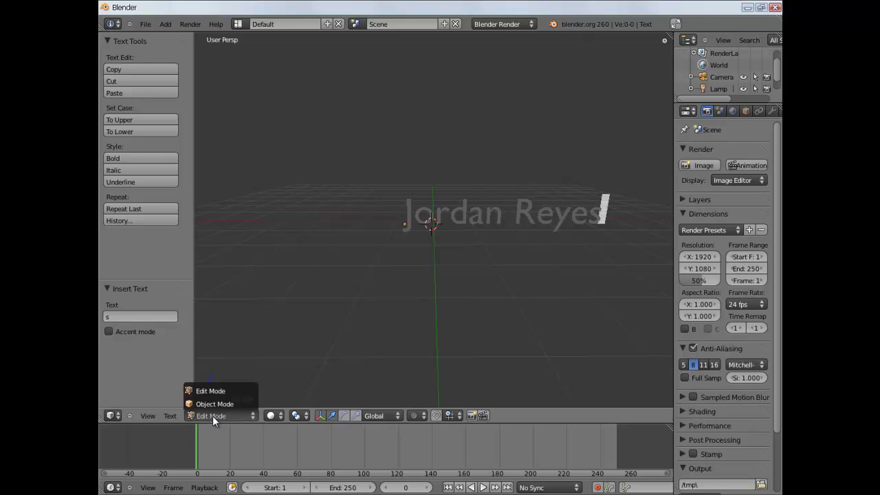
{"action": "left_click", "coordinate": [214, 405]}
{"action": "left_click_drag", "start_coordinate": [445, 224], "coordinate": [384, 218]}
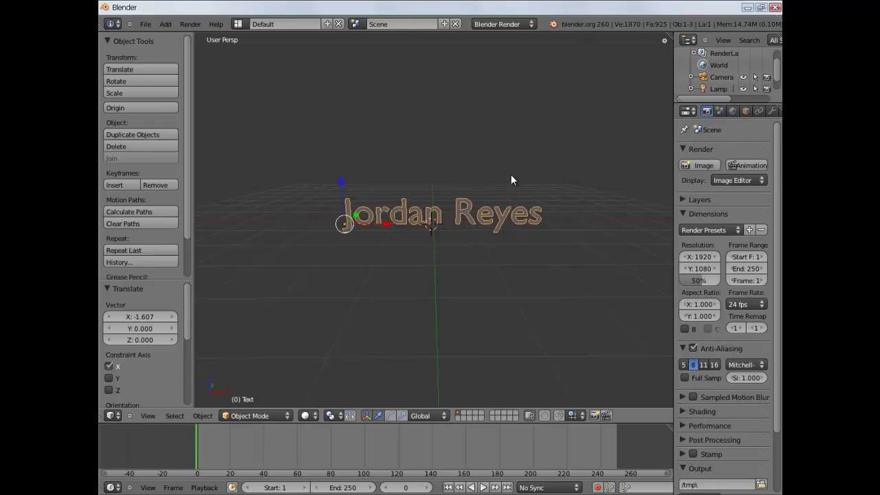
Check the camera view, then orbit slightly from the front view of the text.
{"action": "scroll", "coordinate": [504, 236], "scroll_direction": "down", "scroll_amount": 6}
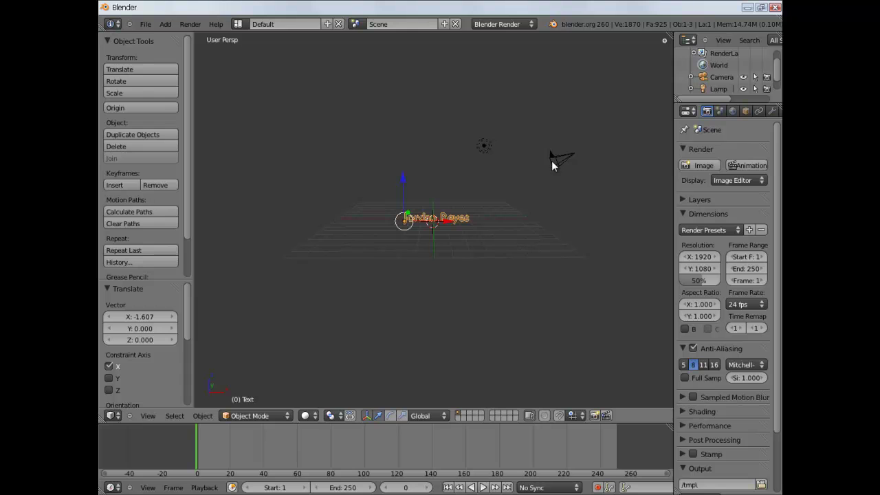
{"action": "key", "text": "KP_0"}
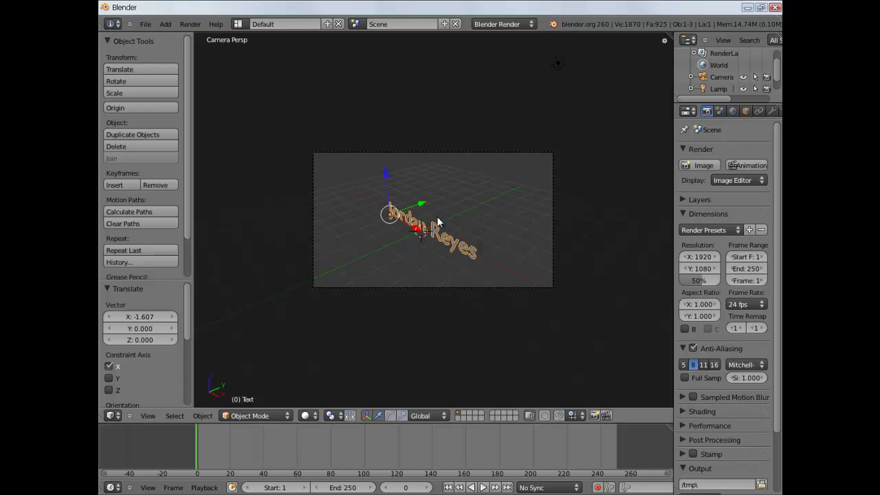
{"action": "key", "text": "KP_0"}
{"action": "key", "text": "KP_1"}
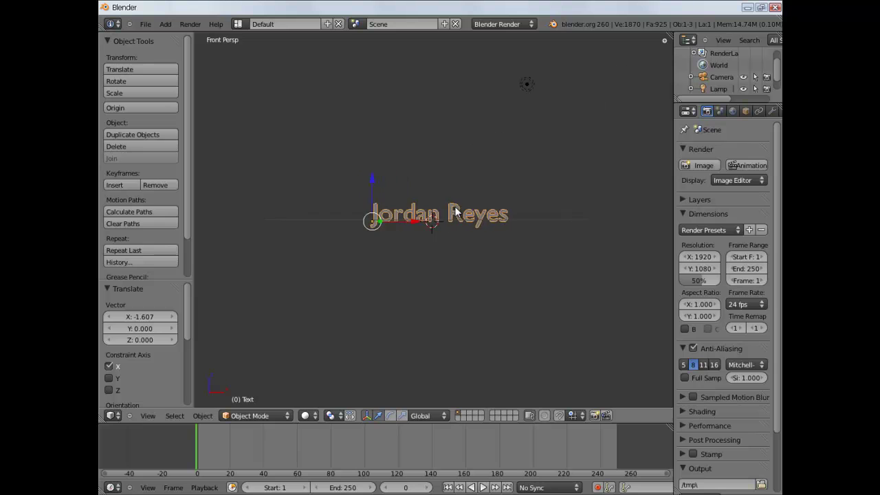
{"action": "scroll", "coordinate": [454, 203], "scroll_direction": "up", "scroll_amount": 4}
{"action": "middle_click_drag", "start_coordinate": [453, 205], "coordinate": [449, 219]}
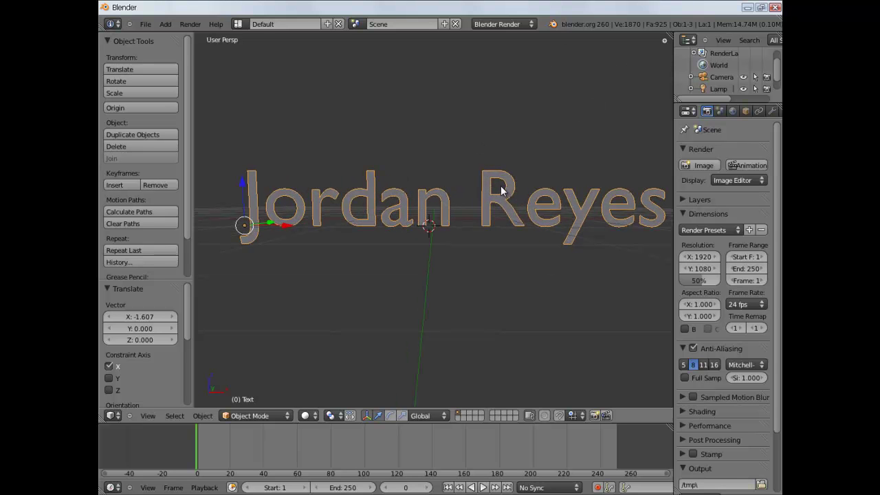
{"action": "middle_click_drag", "start_coordinate": [503, 187], "coordinate": [499, 190]}
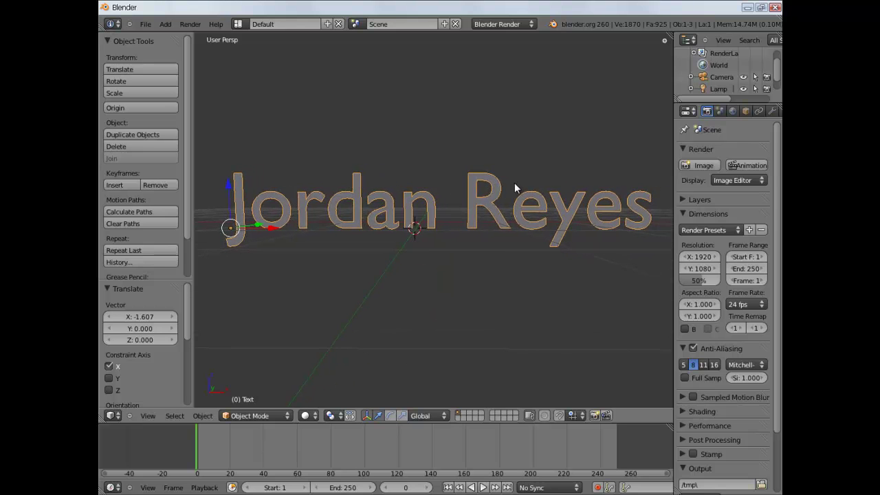
{"action": "scroll", "coordinate": [521, 185], "scroll_direction": "down", "scroll_amount": 2}
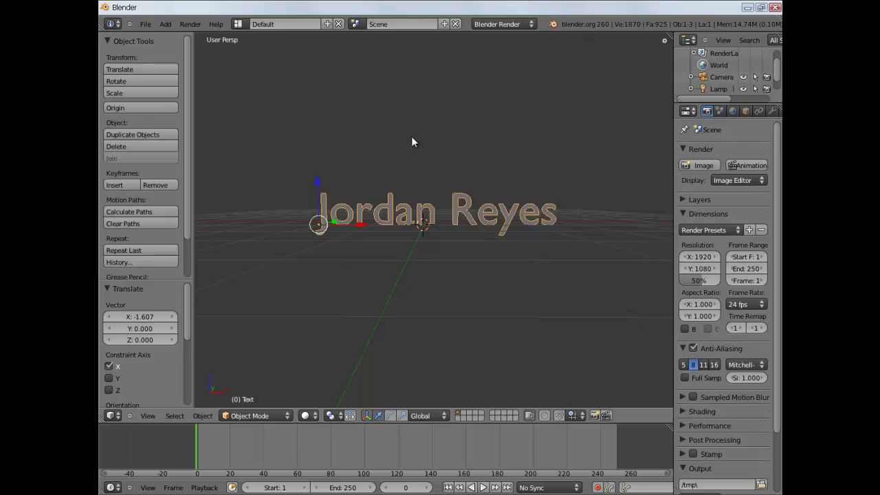
Align the camera to the current view and check the framing through it.
{"action": "key", "text": "ctrl+alt+KP_0"}
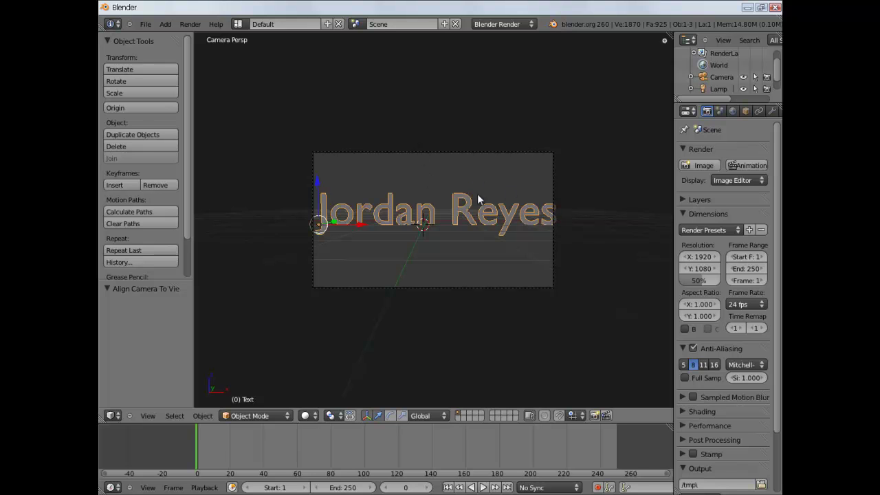
{"action": "scroll", "coordinate": [497, 209], "scroll_direction": "down", "scroll_amount": 2}
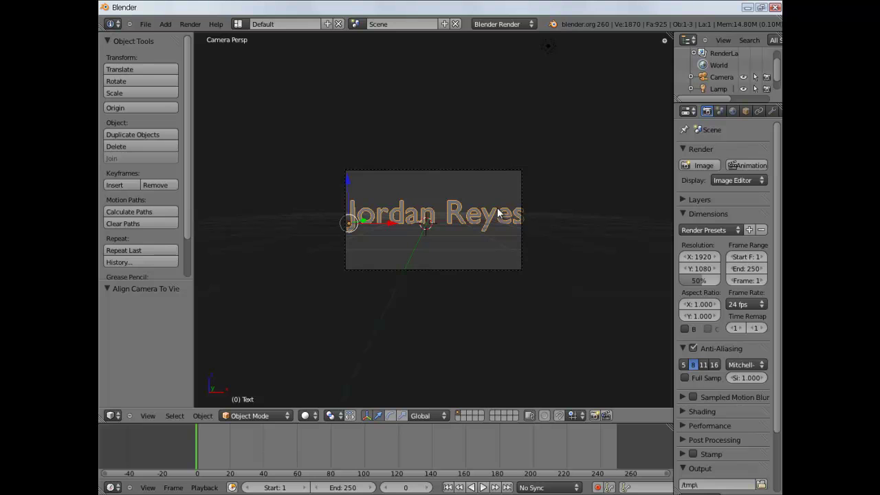
{"action": "key", "text": "KP_0"}
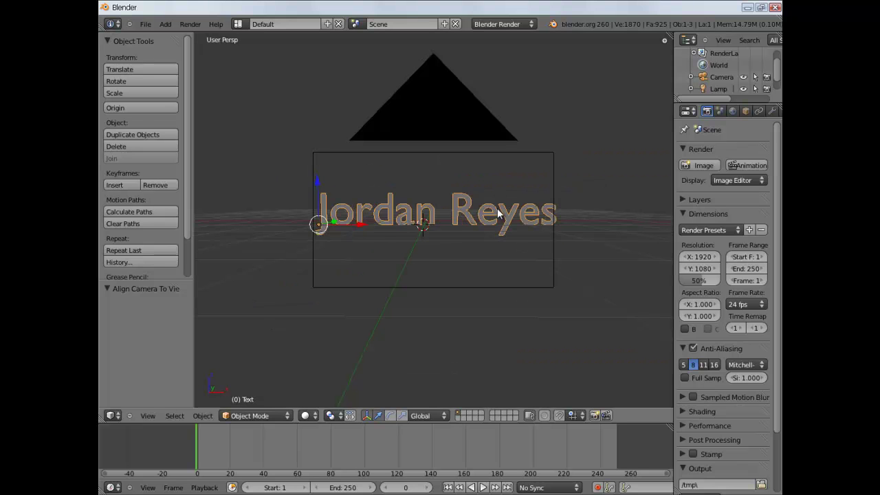
{"action": "scroll", "coordinate": [491, 224], "scroll_direction": "down", "scroll_amount": 3}
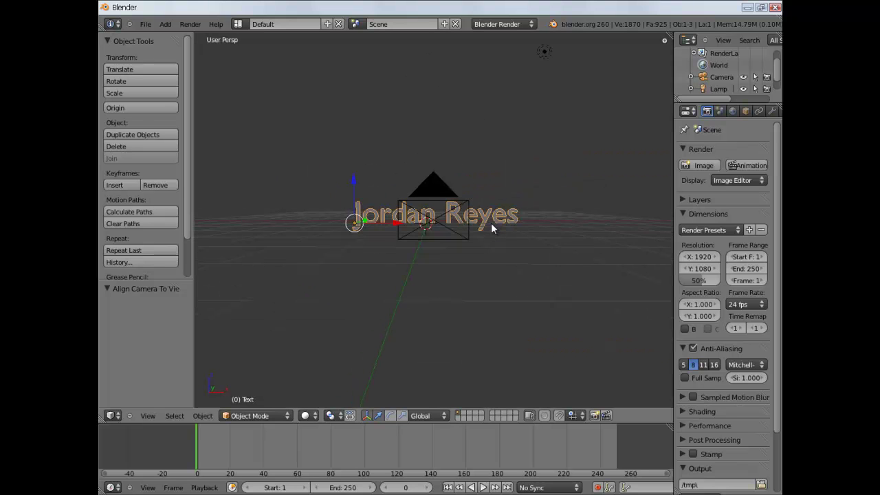
{"action": "scroll", "coordinate": [491, 228], "scroll_direction": "up", "scroll_amount": 1}
{"action": "key", "text": "KP_0"}
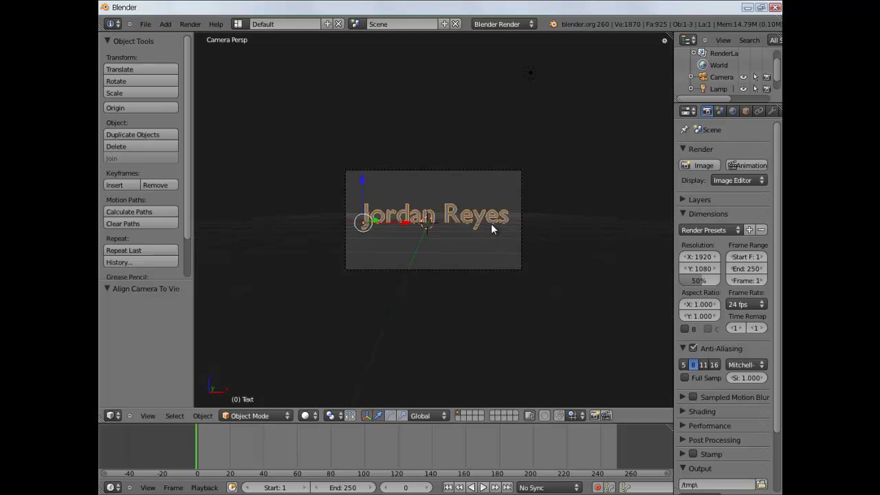
{"action": "scroll", "coordinate": [489, 220], "scroll_direction": "up", "scroll_amount": 4}
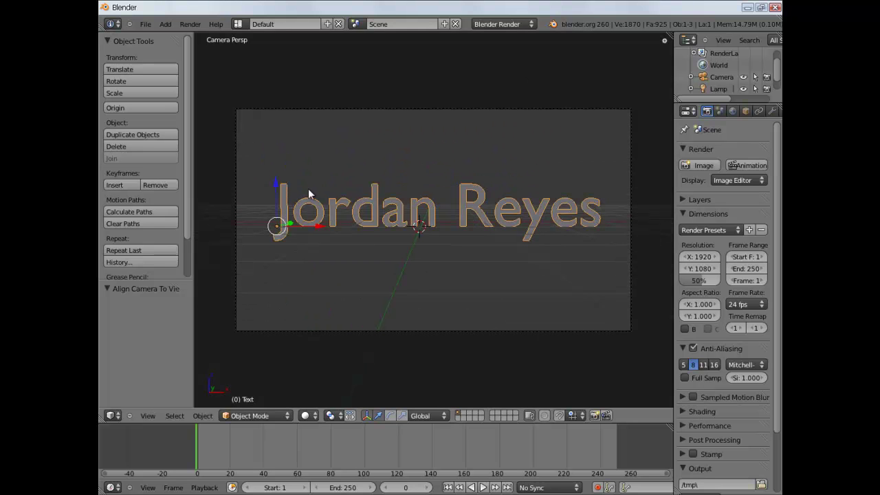
Scale the text down to 0.988 and shift it along X to fit the frame.
{"action": "key", "text": "s"}
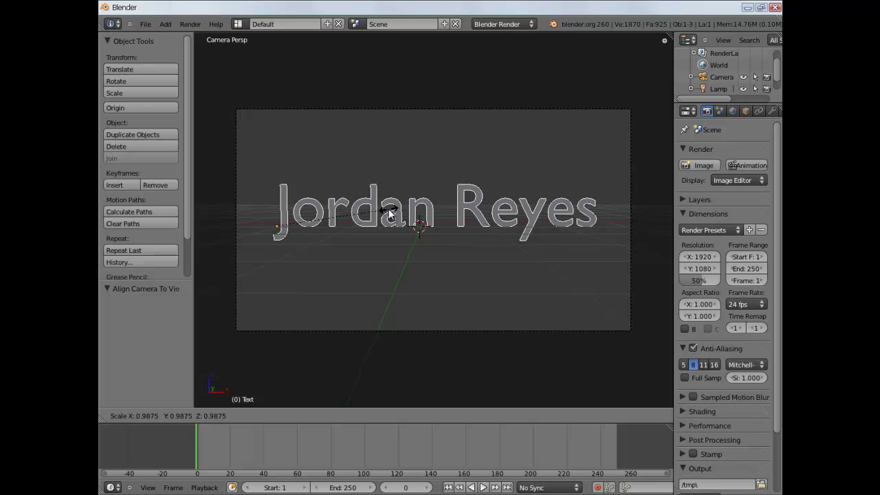
{"action": "left_click", "coordinate": [389, 213]}
{"action": "key", "text": "g"}
{"action": "key", "text": "x"}
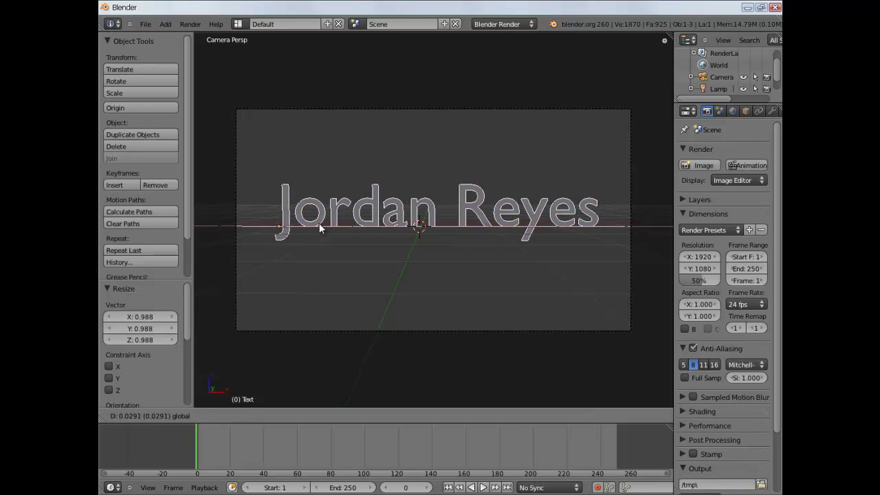
{"action": "left_click", "coordinate": [323, 226]}
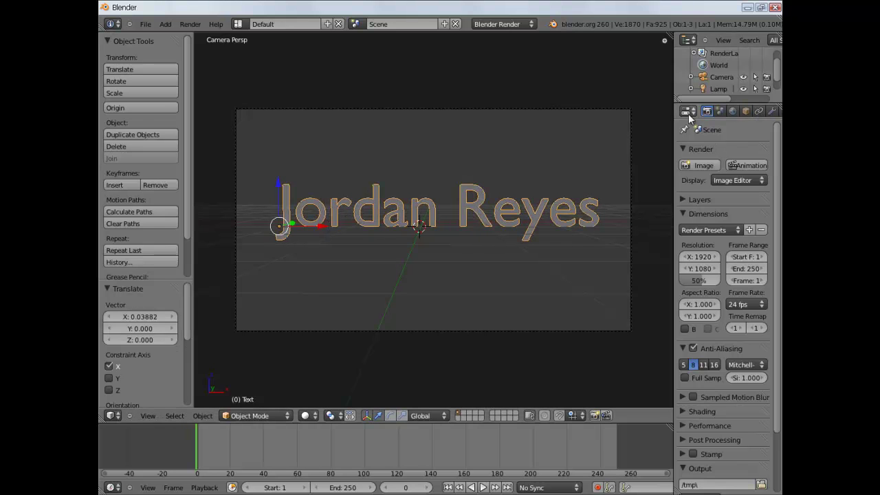
Give the text a new material with a blue-purple diffuse colour, then render with F12.
{"action": "left_click_drag", "start_coordinate": [675, 114], "coordinate": [626, 115]}
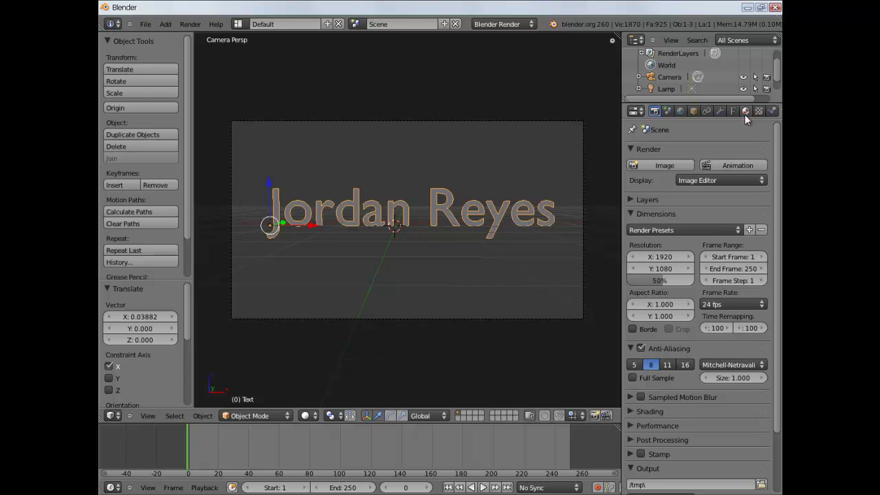
{"action": "left_click", "coordinate": [746, 112]}
{"action": "left_click", "coordinate": [685, 191]}
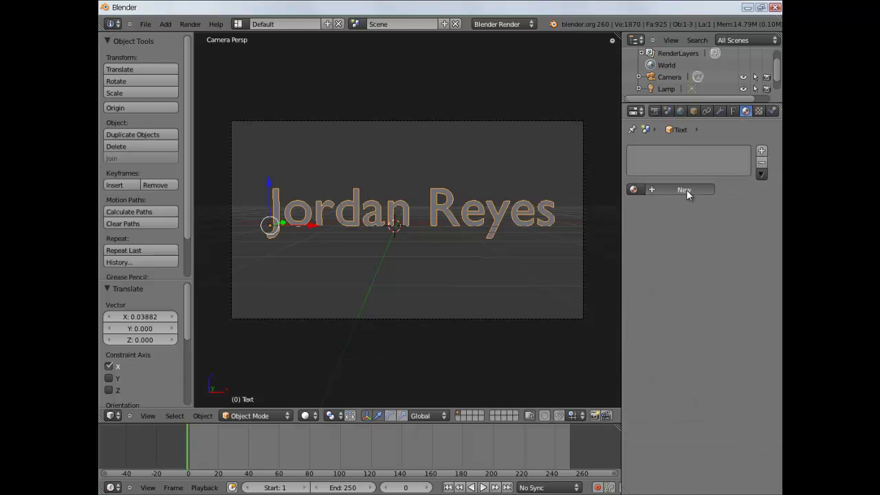
{"action": "scroll", "coordinate": [670, 301], "scroll_direction": "down", "scroll_amount": 3}
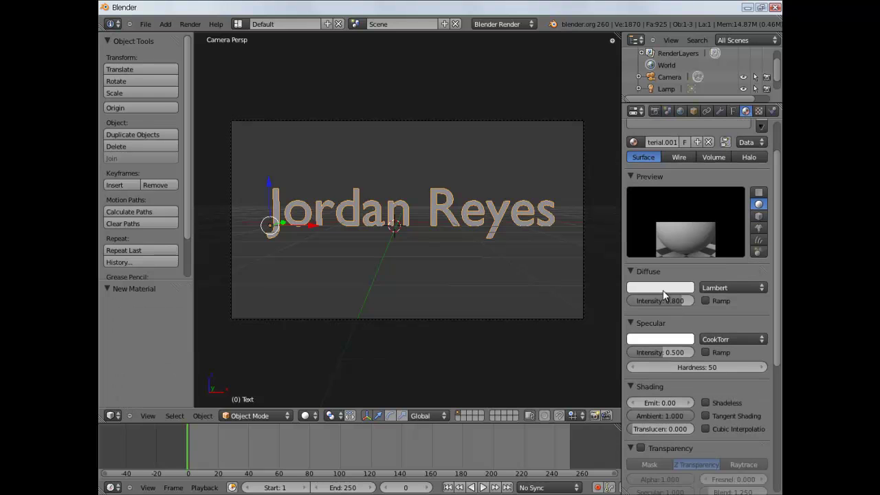
{"action": "left_click", "coordinate": [654, 288]}
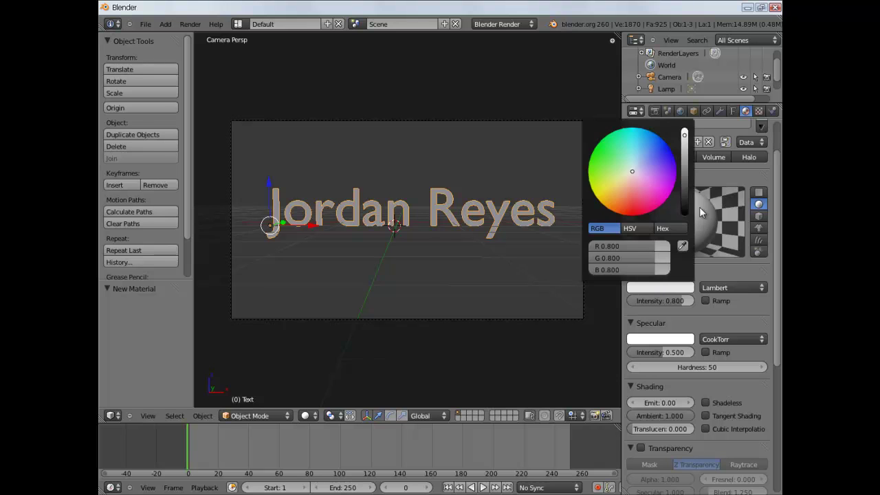
{"action": "left_click", "coordinate": [654, 288]}
{"action": "left_click_drag", "start_coordinate": [662, 158], "coordinate": [659, 157]}
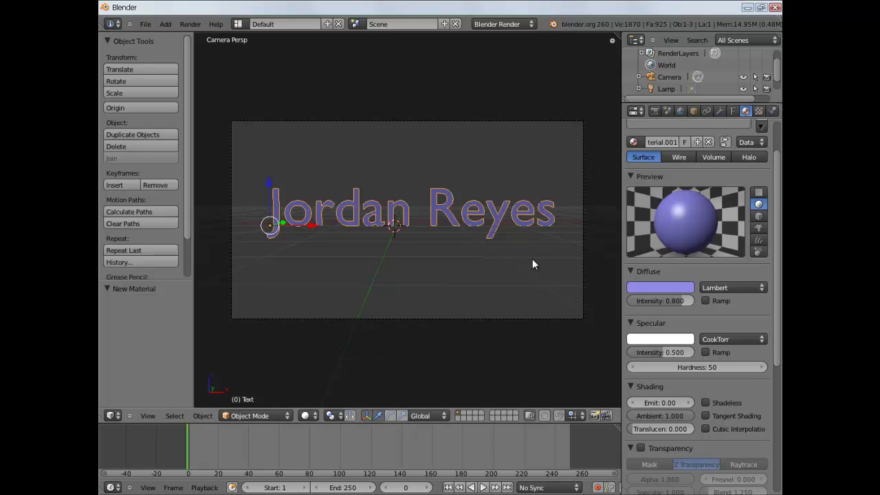
{"action": "key", "text": "F12"}
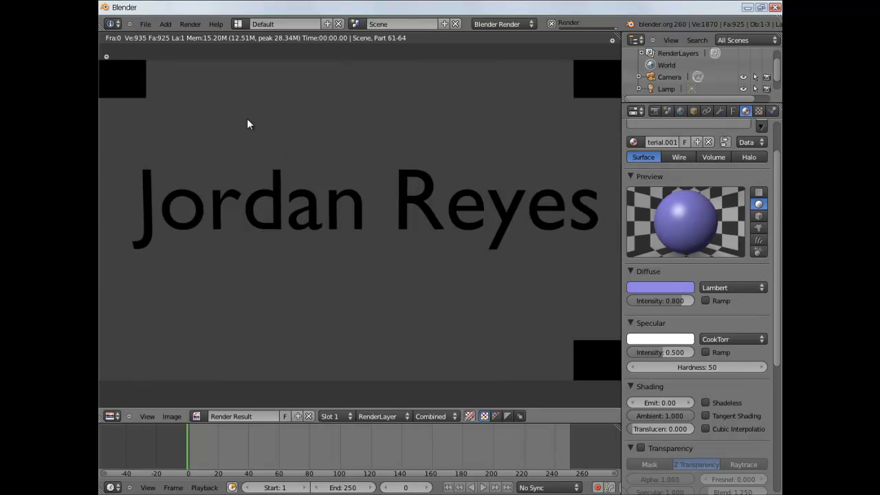
Close the render, orbit to look down on the text, camera and lamp, and select the lamp.
{"action": "key", "text": "Escape"}
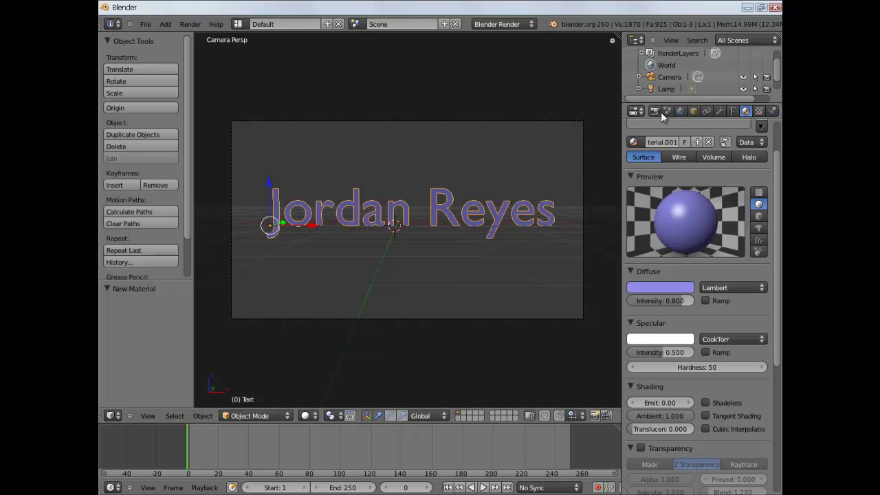
{"action": "middle_click", "coordinate": [448, 128]}
{"action": "scroll", "coordinate": [510, 109], "scroll_direction": "down", "scroll_amount": 3}
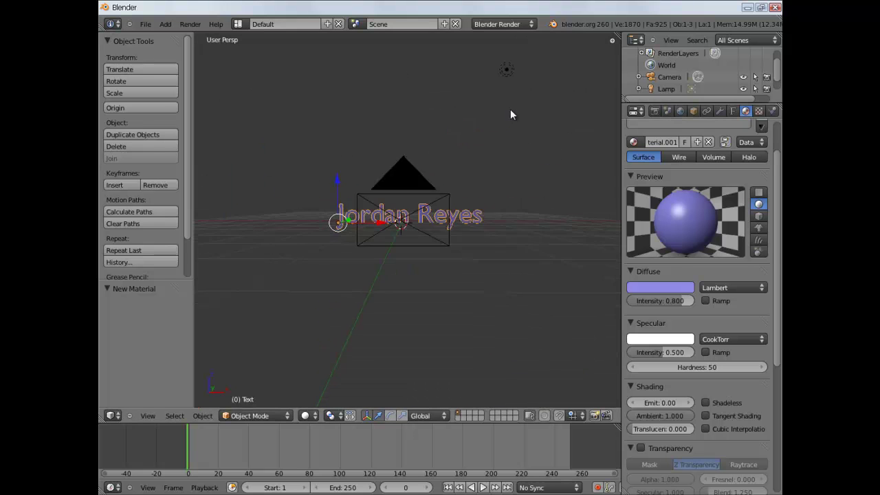
{"action": "middle_click_drag", "start_coordinate": [480, 114], "coordinate": [435, 214]}
{"action": "middle_click_drag", "start_coordinate": [383, 167], "coordinate": [371, 192]}
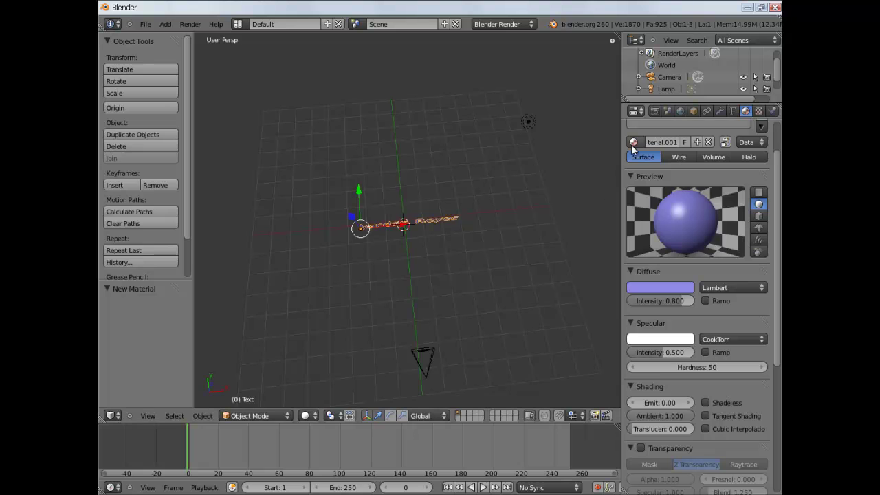
{"action": "mouse_move", "coordinate": [486, 168]}
{"action": "middle_mouse_down"}
{"action": "mouse_move", "coordinate": [478, 182]}
{"action": "mouse_move", "coordinate": [481, 149]}
{"action": "mouse_move", "coordinate": [480, 160]}
{"action": "middle_mouse_up"}
{"action": "right_click", "coordinate": [532, 125]}
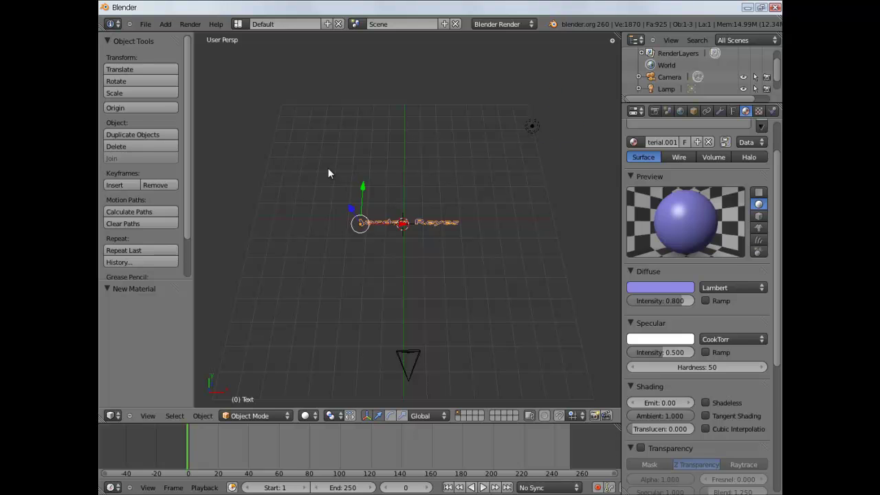
Add a point lamp left of the text, shifted -0.998 along Y and raised 1.564 along Z.
{"action": "left_click", "coordinate": [304, 274]}
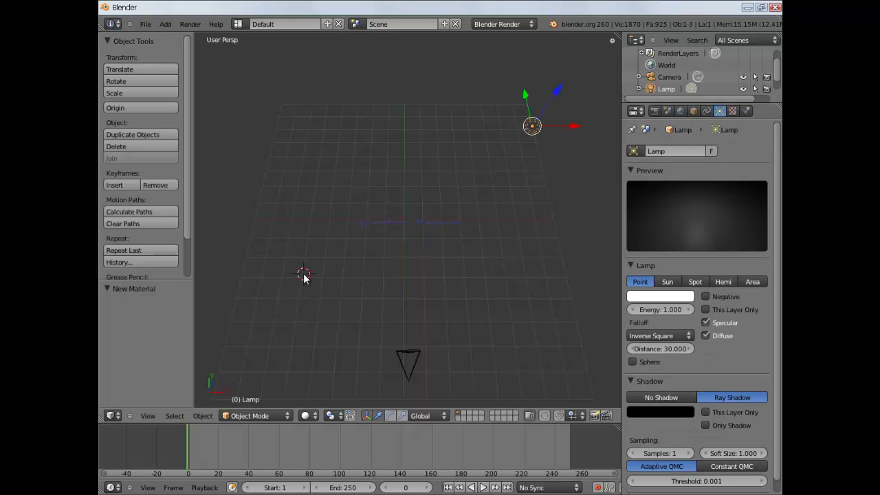
{"action": "left_click", "coordinate": [166, 25]}
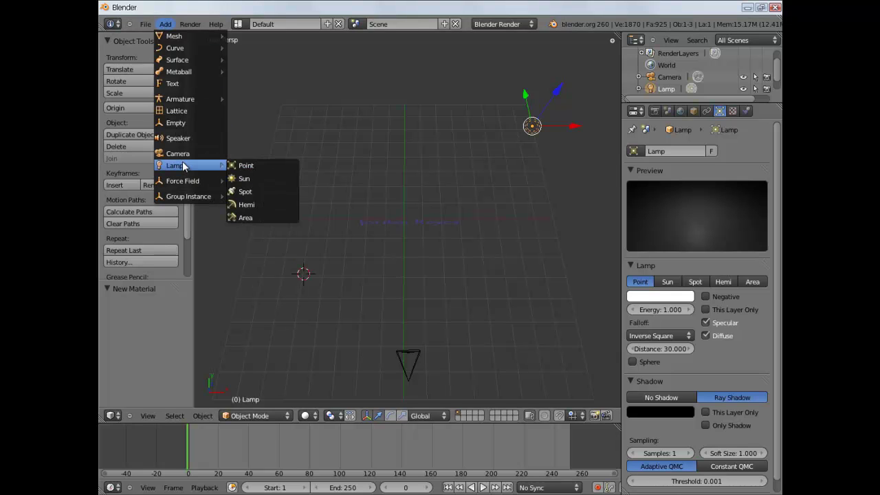
{"action": "mouse_move", "coordinate": [193, 167]}
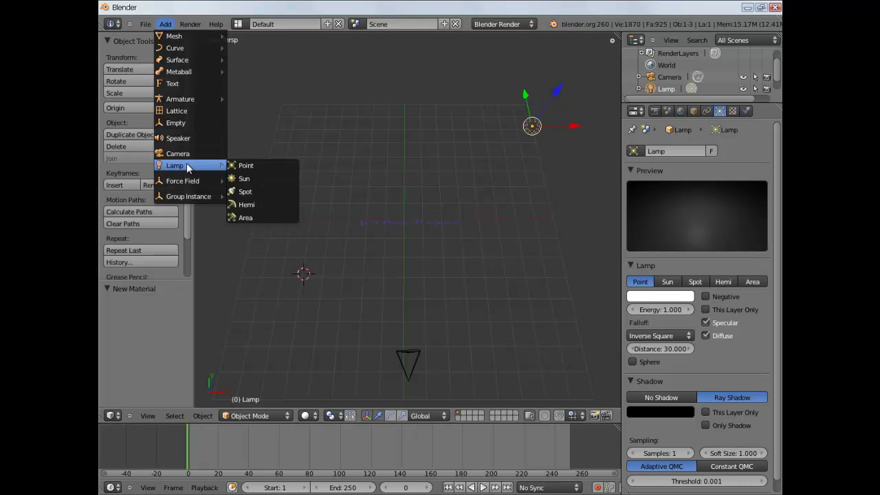
{"action": "left_click", "coordinate": [246, 166]}
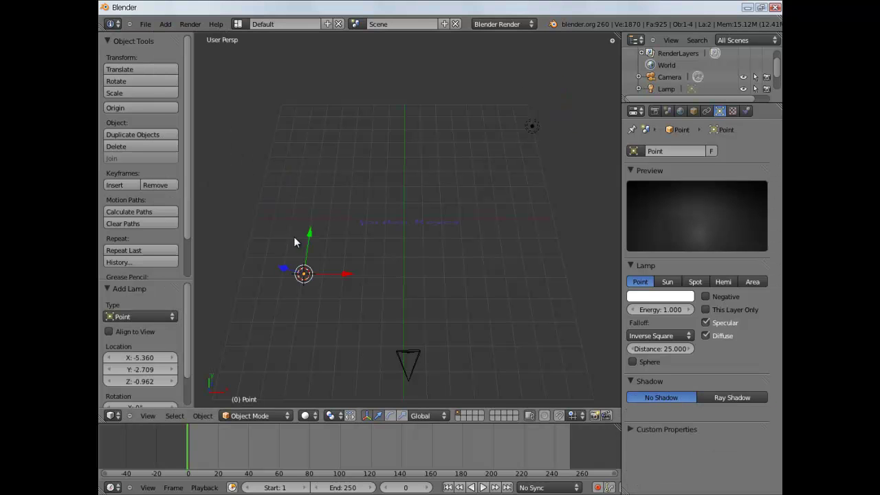
{"action": "left_click_drag", "start_coordinate": [309, 235], "coordinate": [310, 251]}
{"action": "middle_click_drag", "start_coordinate": [463, 255], "coordinate": [467, 155]}
{"action": "left_click_drag", "start_coordinate": [263, 218], "coordinate": [268, 168]}
{"action": "middle_click_drag", "start_coordinate": [472, 169], "coordinate": [447, 237]}
Add a second point lamp across from the first, shifted 1.025 along X and back along Y.
{"action": "left_click", "coordinate": [169, 26]}
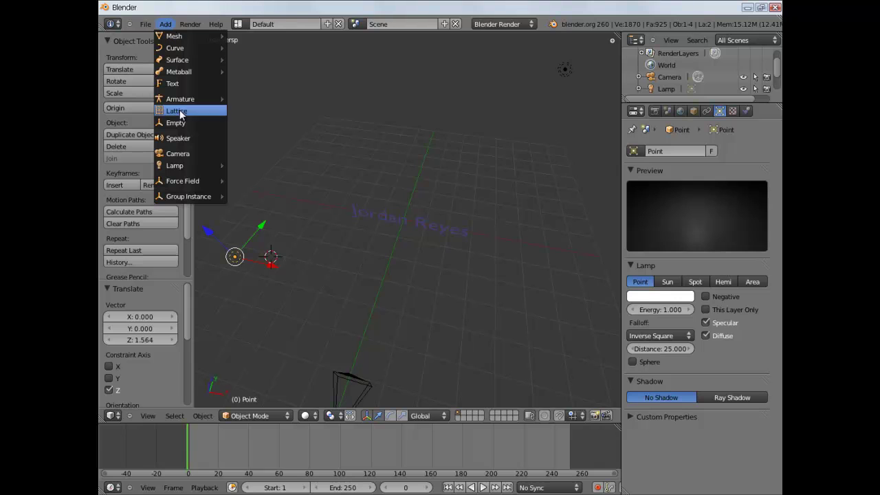
{"action": "mouse_move", "coordinate": [196, 167]}
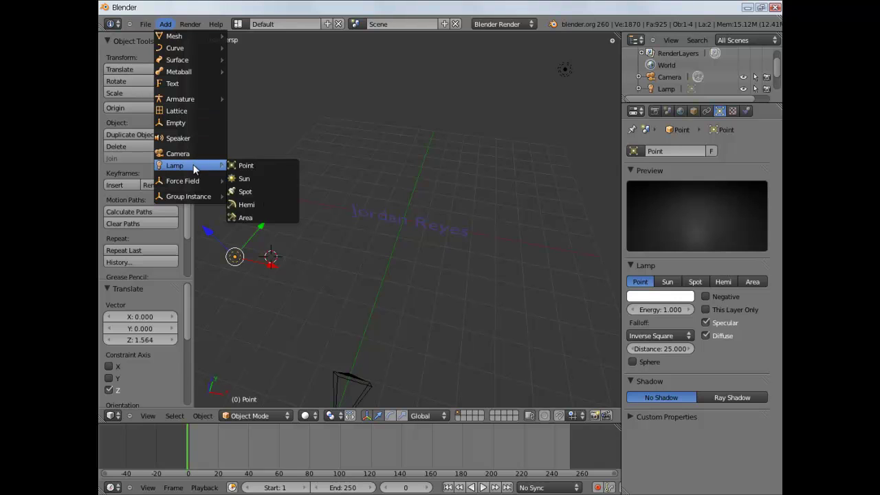
{"action": "left_click", "coordinate": [260, 168]}
{"action": "left_click_drag", "start_coordinate": [307, 270], "coordinate": [545, 337]}
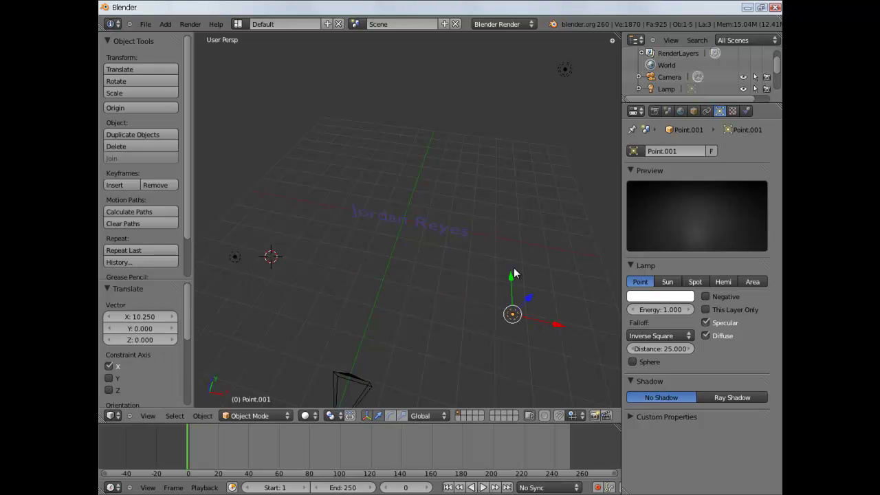
{"action": "left_click_drag", "start_coordinate": [512, 298], "coordinate": [509, 331]}
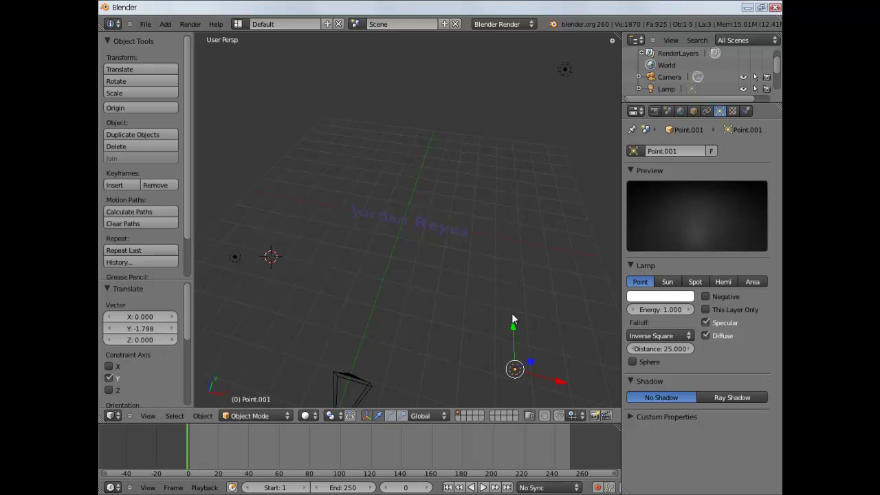
{"action": "middle_click_drag", "start_coordinate": [435, 263], "coordinate": [455, 278]}
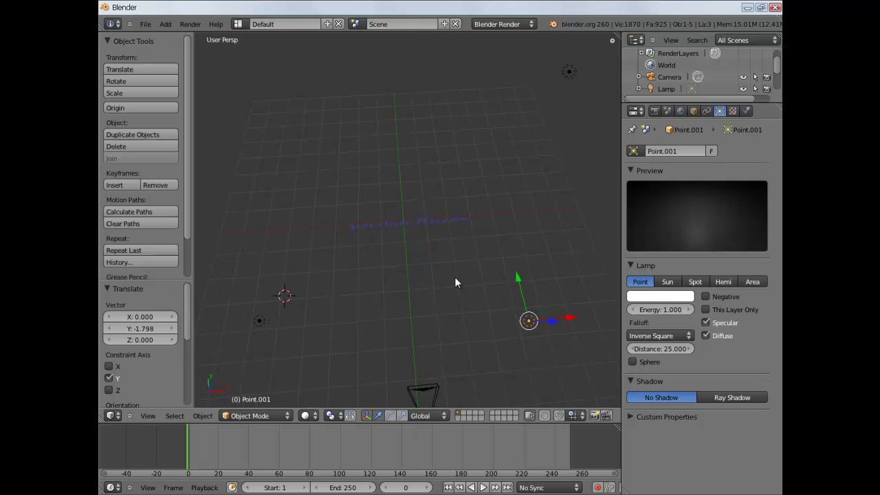
Move the top lamp along Y, then lower it along Z below the text.
{"action": "right_click", "coordinate": [569, 72]}
{"action": "key", "text": "g"}
{"action": "key", "text": "y"}
{"action": "left_click", "coordinate": [533, 44]}
{"action": "middle_click_drag", "start_coordinate": [530, 46], "coordinate": [450, 118]}
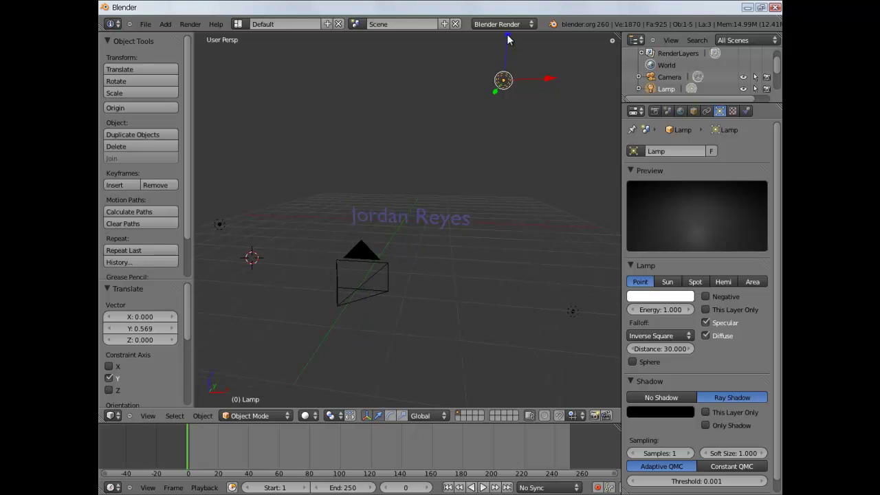
{"action": "key", "text": "g"}
{"action": "key", "text": "z"}
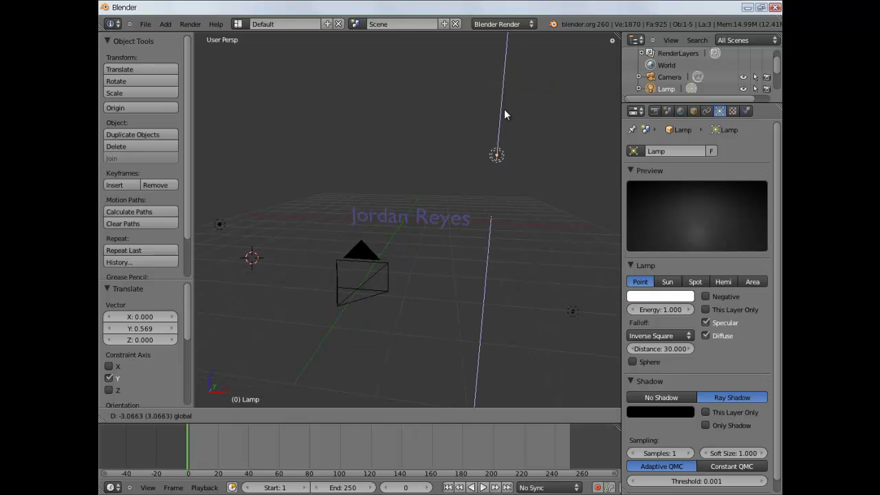
{"action": "left_click", "coordinate": [505, 110]}
Raise the right lamp along Z, then slide it along Y and left along X.
{"action": "mouse_move", "coordinate": [526, 199]}
{"action": "middle_mouse_down"}
{"action": "mouse_move", "coordinate": [527, 163]}
{"action": "mouse_move", "coordinate": [522, 187]}
{"action": "middle_mouse_up"}
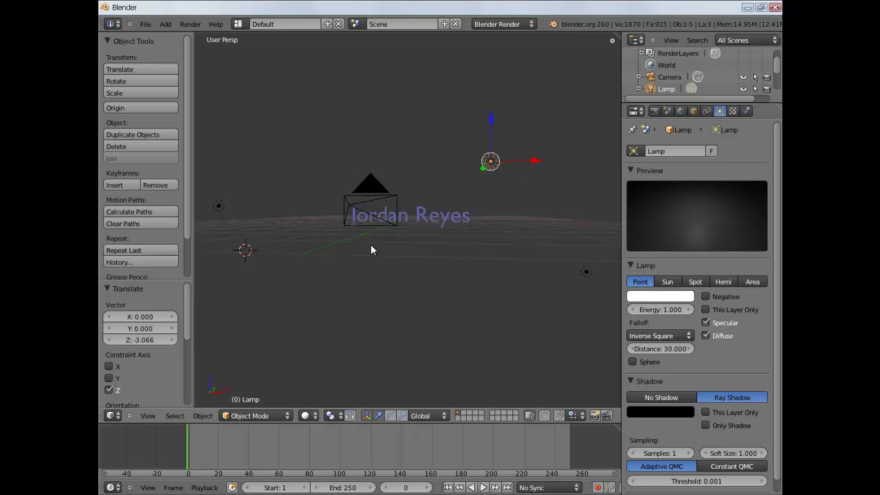
{"action": "right_click", "coordinate": [586, 273]}
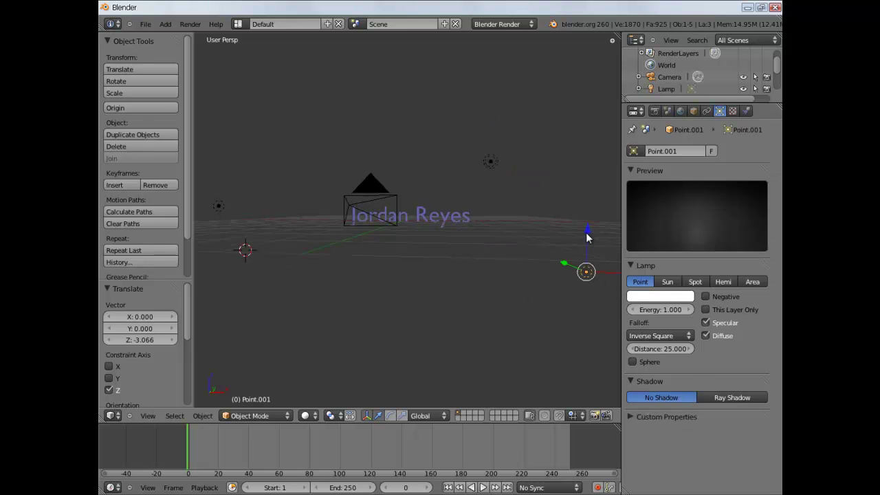
{"action": "key", "text": "g"}
{"action": "key", "text": "z"}
{"action": "left_click", "coordinate": [590, 137]}
{"action": "middle_click_drag", "start_coordinate": [589, 137], "coordinate": [479, 294]}
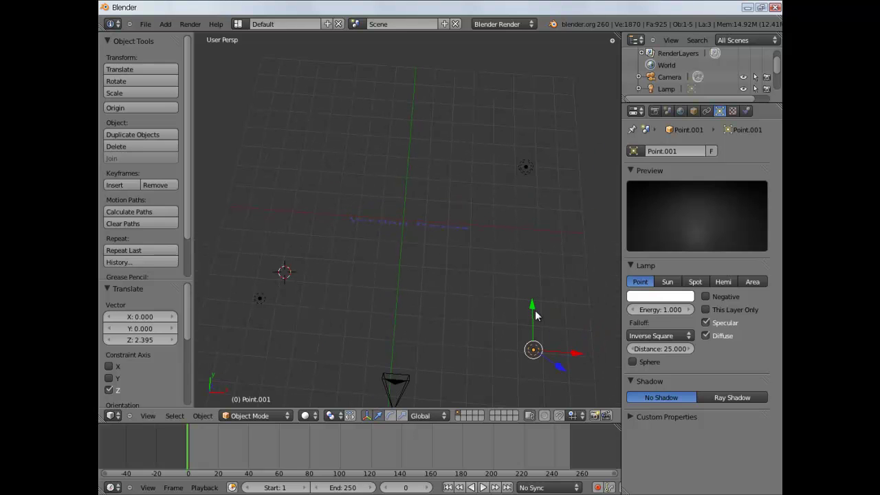
{"action": "left_click_drag", "start_coordinate": [533, 309], "coordinate": [533, 315]}
{"action": "left_click_drag", "start_coordinate": [567, 363], "coordinate": [534, 363]}
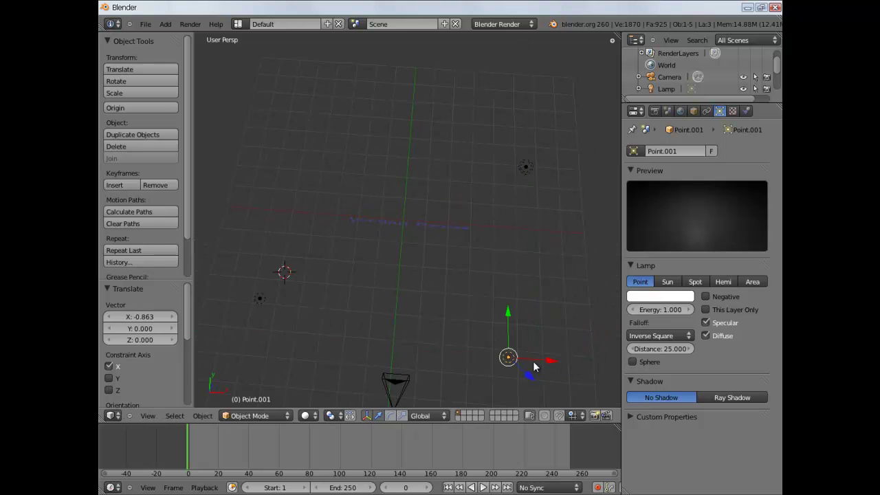
Move the lamp near the 3D cursor along the X axis.
{"action": "right_click", "coordinate": [260, 298]}
{"action": "left_click_drag", "start_coordinate": [300, 300], "coordinate": [329, 301]}
{"action": "middle_click_drag", "start_coordinate": [466, 271], "coordinate": [474, 187]}
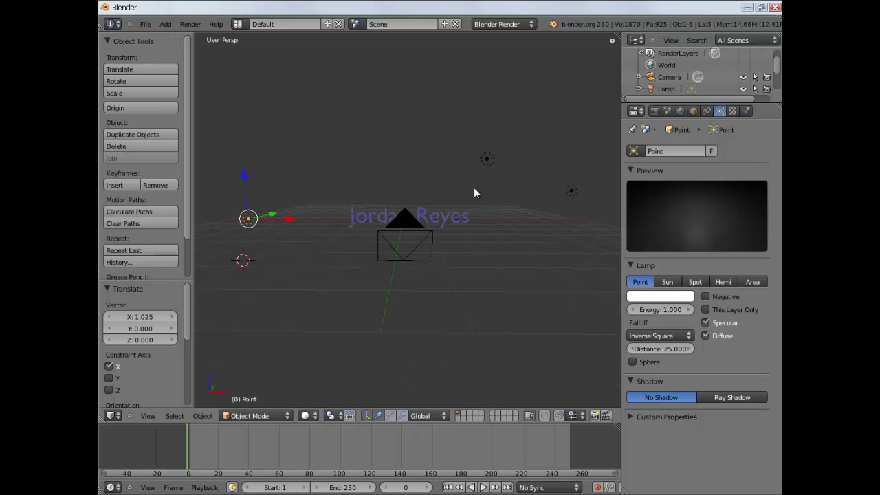
Render the camera view with F12 and close the render.
{"action": "key", "text": "KP_0"}
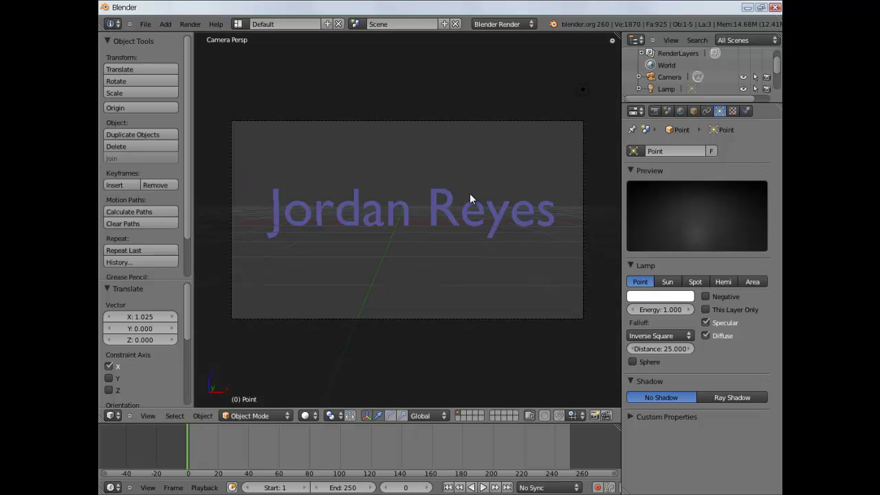
{"action": "key", "text": "F12"}
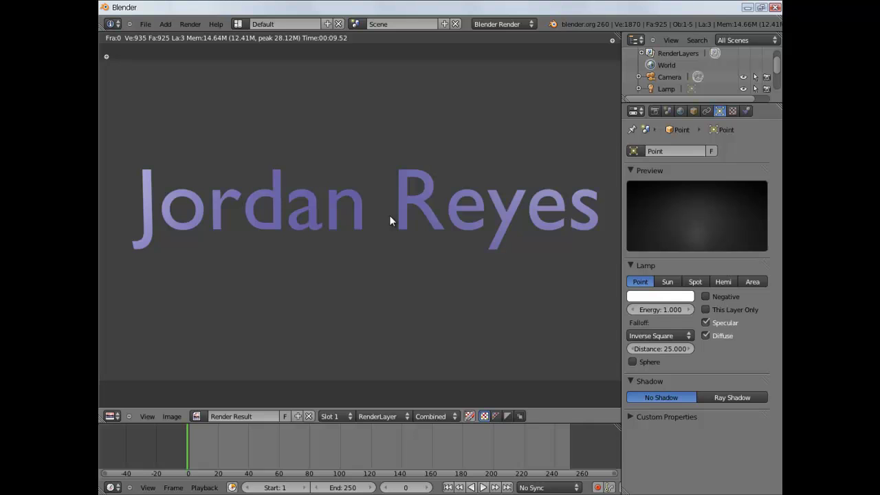
{"action": "key", "text": "Escape"}
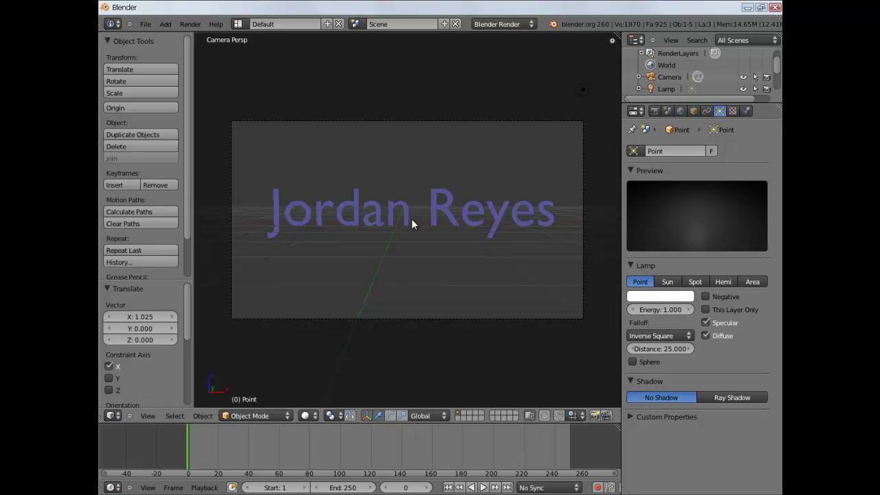
Orbit and zoom around the text, then look through the camera again with Numpad 0.
{"action": "key", "text": "KP_0"}
{"action": "scroll", "coordinate": [512, 194], "scroll_direction": "down", "scroll_amount": 2}
{"action": "scroll", "coordinate": [512, 195], "scroll_direction": "up", "scroll_amount": 2}
{"action": "scroll", "coordinate": [455, 207], "scroll_direction": "up", "scroll_amount": 5}
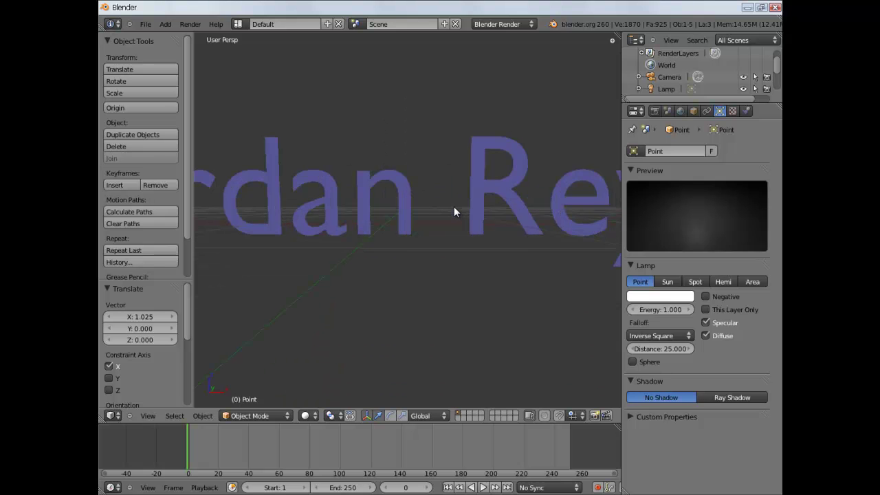
{"action": "scroll", "coordinate": [421, 180], "scroll_direction": "down", "scroll_amount": 2}
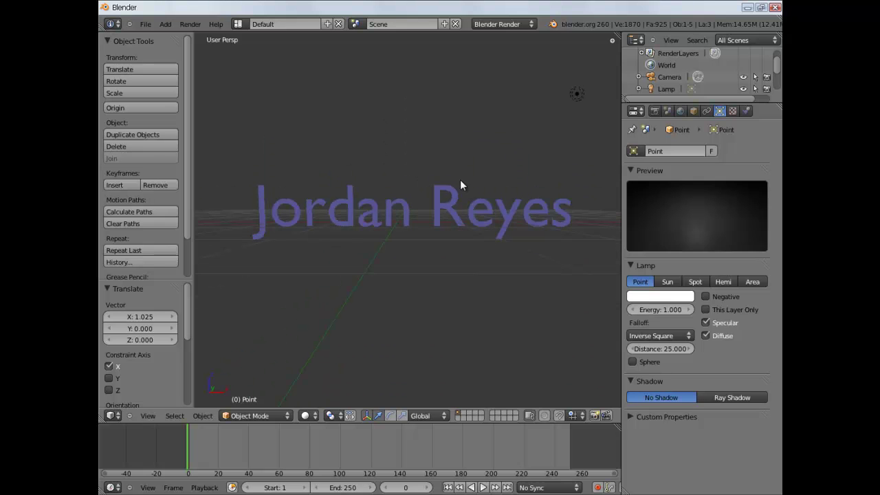
{"action": "middle_click_drag", "start_coordinate": [527, 196], "coordinate": [496, 185]}
{"action": "scroll", "coordinate": [391, 177], "scroll_direction": "down", "scroll_amount": 4}
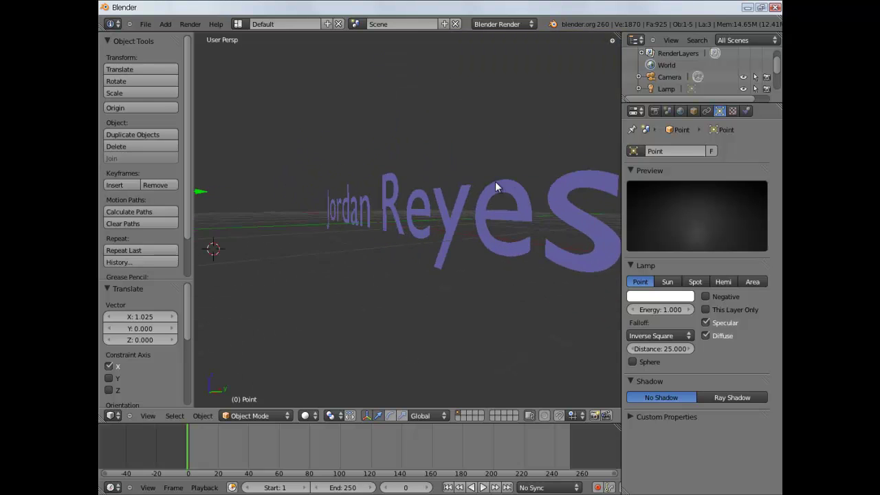
{"action": "scroll", "coordinate": [490, 181], "scroll_direction": "down", "scroll_amount": 4}
{"action": "middle_click_drag", "start_coordinate": [427, 203], "coordinate": [483, 197]}
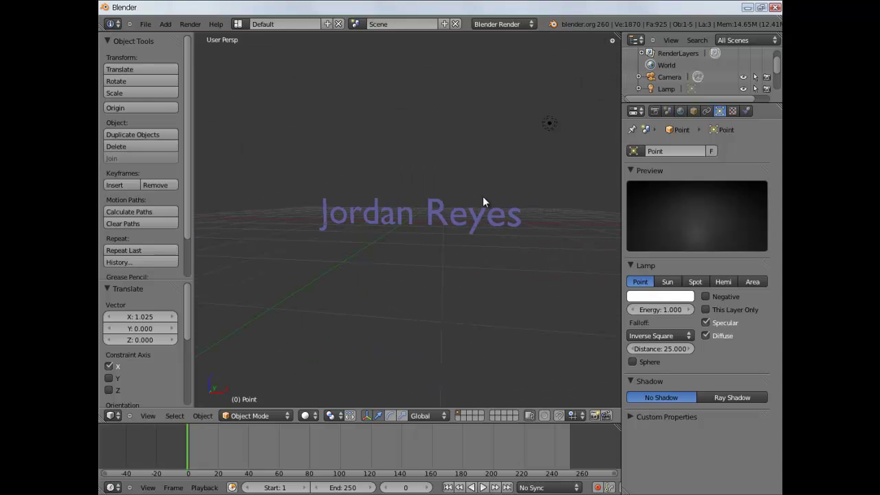
{"action": "key", "text": "KP_0"}
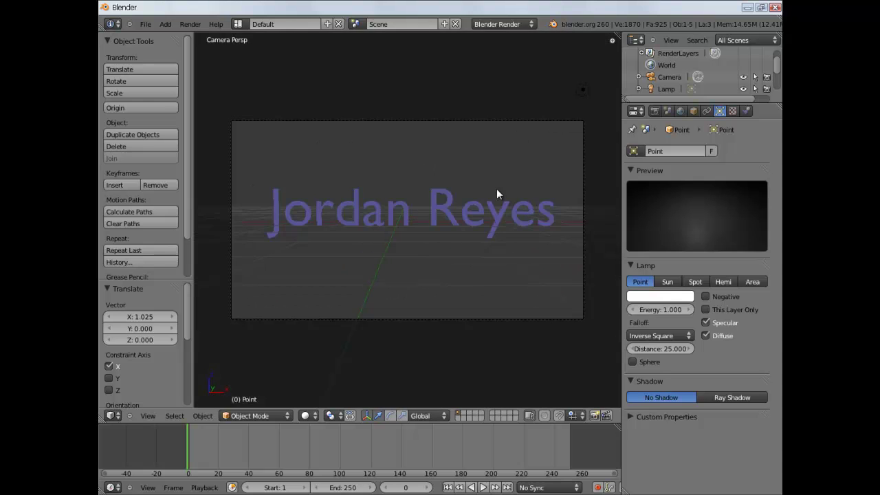
Select the name text and drag its Geometry Extrude value up to give deep 3D letters.
{"action": "right_click", "coordinate": [431, 203]}
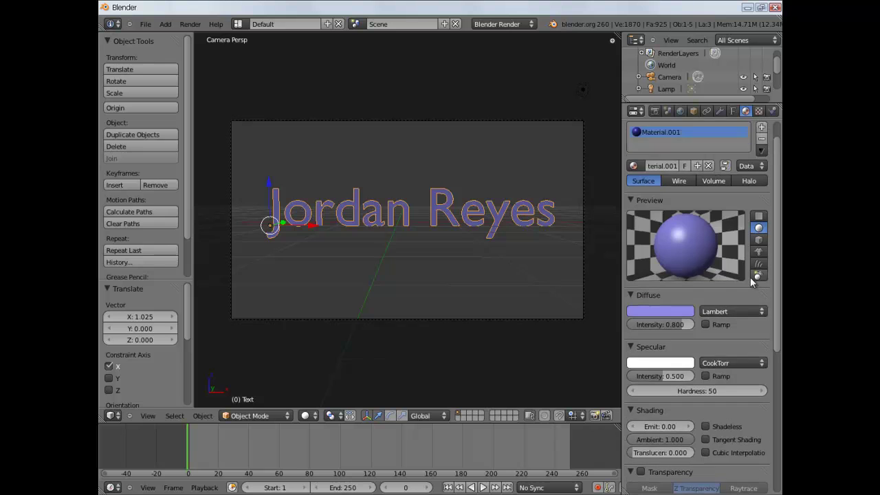
{"action": "scroll", "coordinate": [750, 277], "scroll_direction": "down", "scroll_amount": 3}
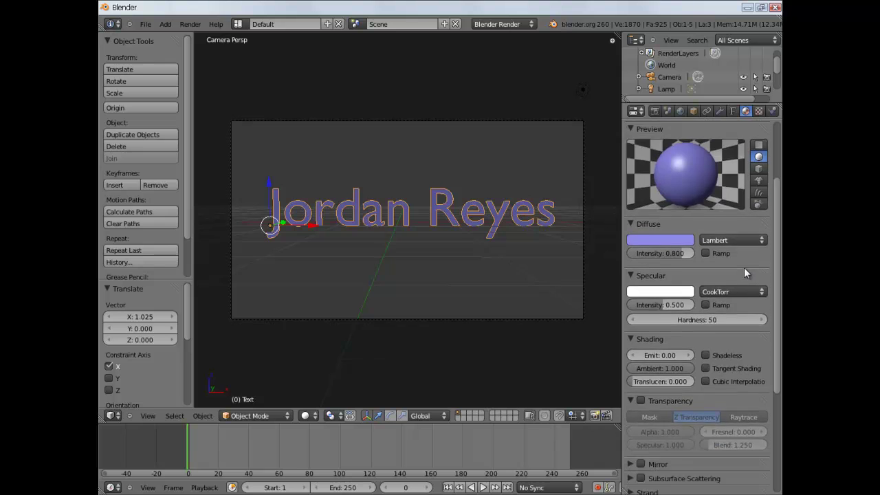
{"action": "left_click", "coordinate": [733, 112]}
{"action": "scroll", "coordinate": [684, 317], "scroll_direction": "down", "scroll_amount": 3}
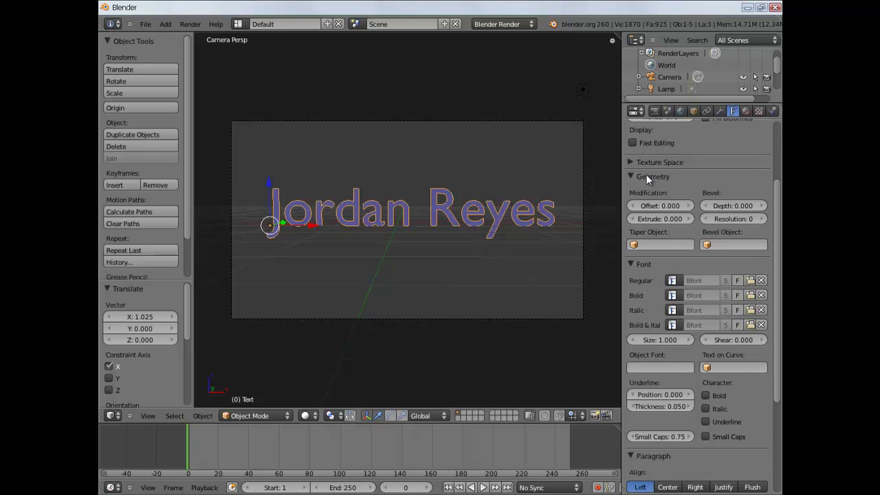
{"action": "scroll", "coordinate": [666, 226], "scroll_direction": "down", "scroll_amount": 3}
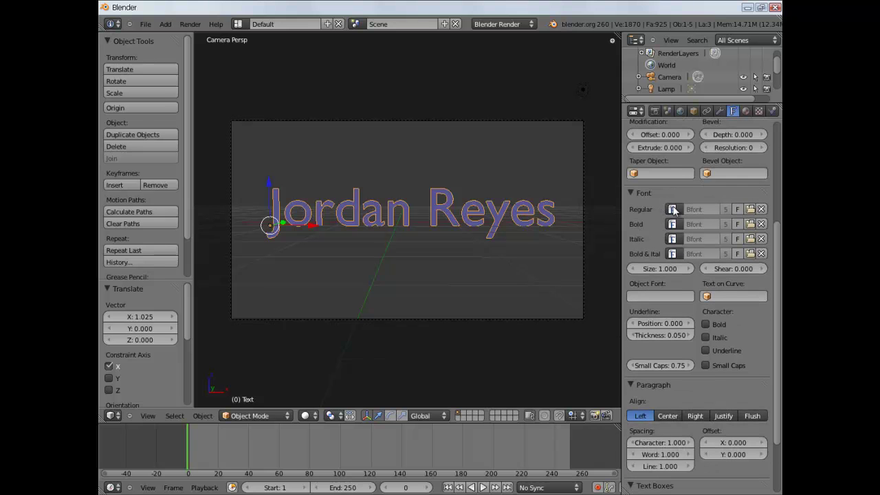
{"action": "mouse_move", "coordinate": [672, 146]}
{"action": "left_mouse_down"}
{"action": "mouse_move", "coordinate": [680, 146]}
{"action": "mouse_move", "coordinate": [628, 148]}
{"action": "mouse_move", "coordinate": [663, 148]}
{"action": "left_mouse_up"}
Reduce the text's Extrude depth to 0.1.
{"action": "left_click", "coordinate": [669, 146]}
{"action": "left_click", "coordinate": [646, 146]}
{"action": "type", "text": "1"}
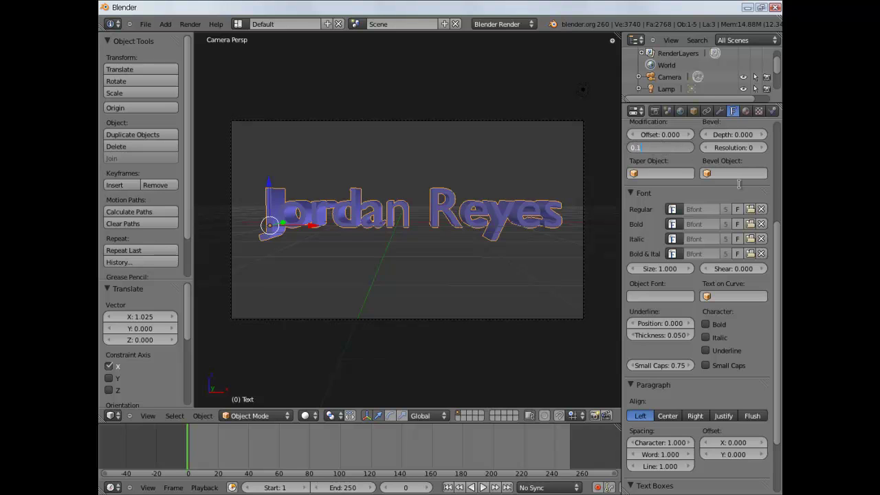
{"action": "key", "text": "Return"}
Raise the text's Preview U resolution to 13.
{"action": "left_click", "coordinate": [753, 192]}
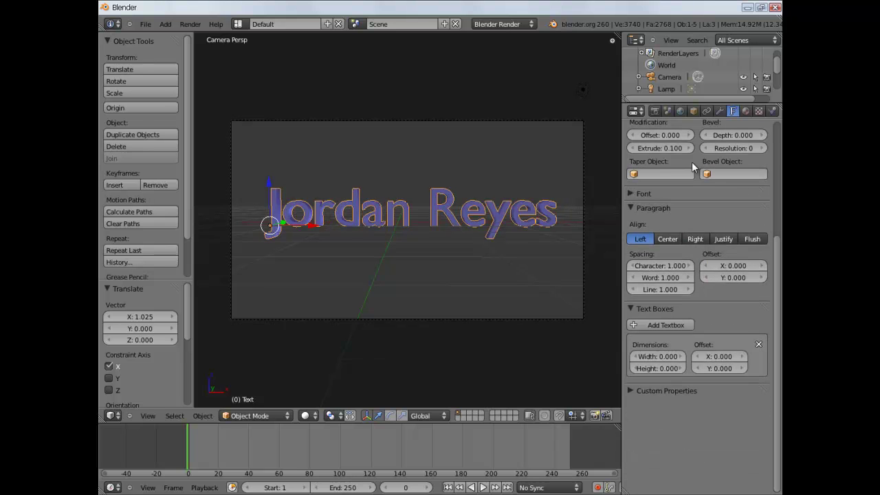
{"action": "scroll", "coordinate": [499, 190], "scroll_direction": "up", "scroll_amount": 3}
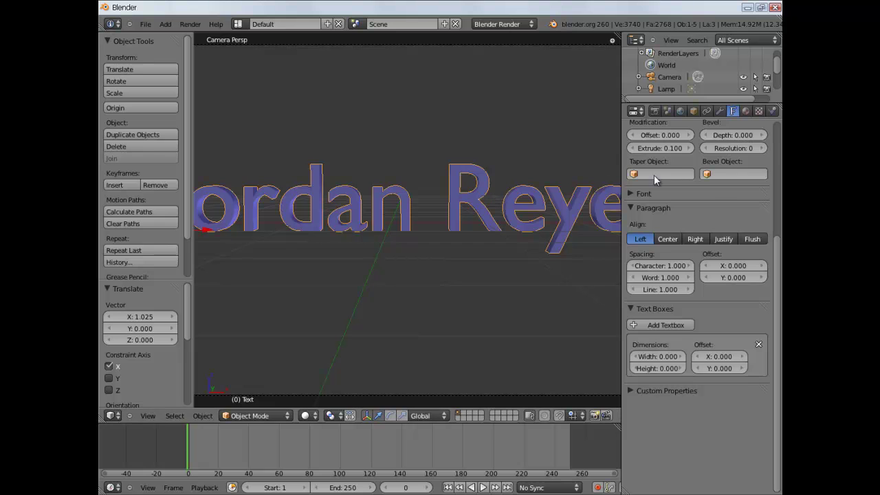
{"action": "scroll", "coordinate": [720, 227], "scroll_direction": "up", "scroll_amount": 6}
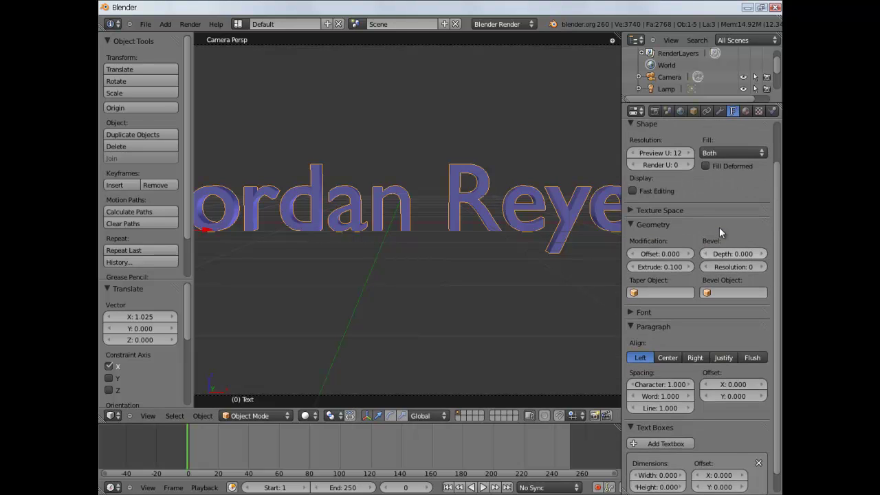
{"action": "scroll", "coordinate": [426, 190], "scroll_direction": "down", "scroll_amount": 1}
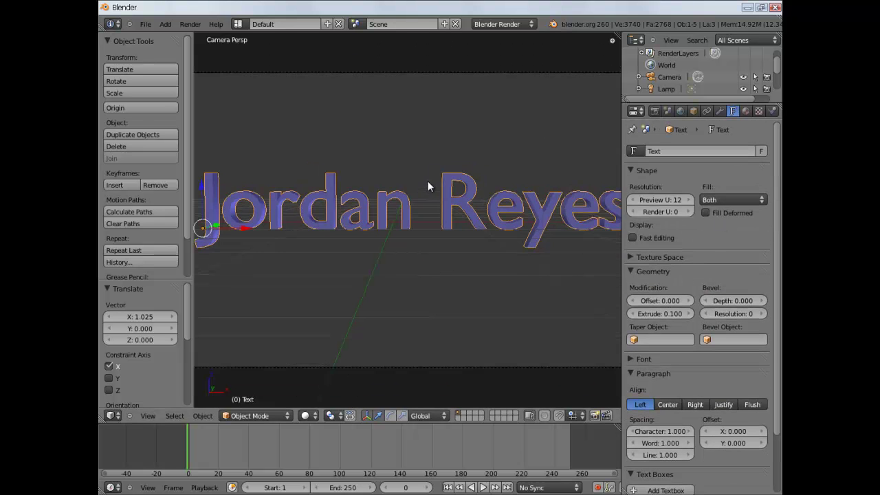
{"action": "left_click", "coordinate": [675, 199]}
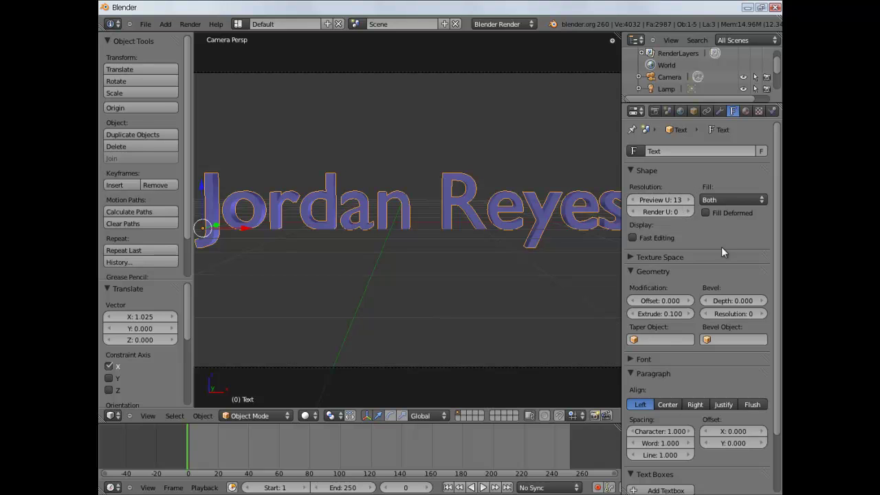
Bump the Extrude depth to 0.110 and check the result through the camera view.
{"action": "scroll", "coordinate": [688, 225], "scroll_direction": "down", "scroll_amount": 2}
{"action": "scroll", "coordinate": [678, 224], "scroll_direction": "up", "scroll_amount": 2}
{"action": "scroll", "coordinate": [682, 222], "scroll_direction": "down", "scroll_amount": 3}
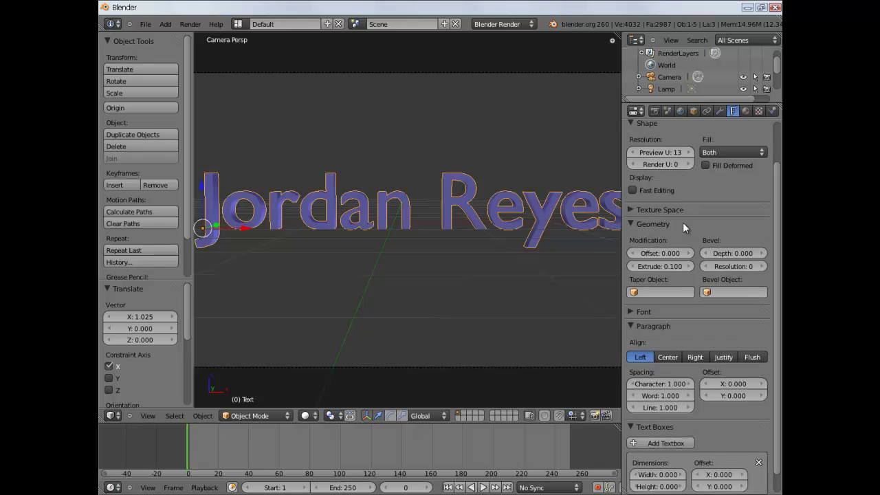
{"action": "left_click_drag", "start_coordinate": [687, 244], "coordinate": [688, 244]}
{"action": "left_click", "coordinate": [688, 245]}
{"action": "left_click", "coordinate": [689, 244]}
{"action": "left_click", "coordinate": [689, 244]}
{"action": "left_click", "coordinate": [689, 244]}
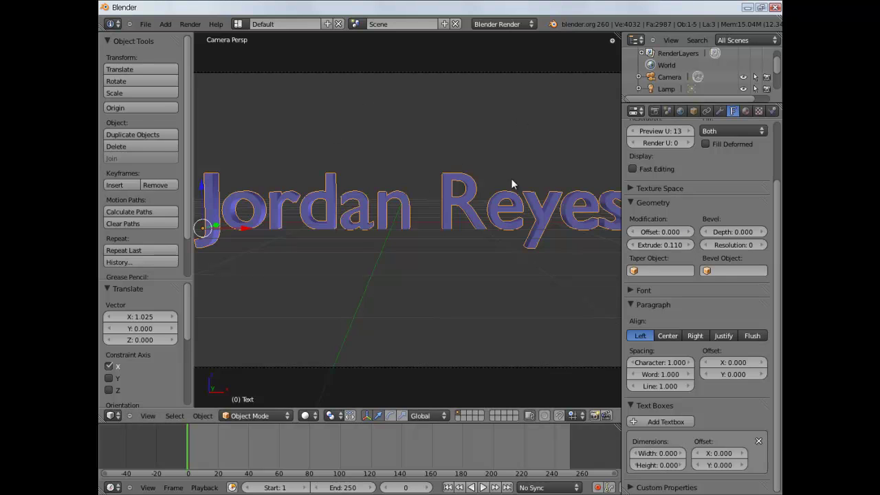
{"action": "key", "text": "KP_0"}
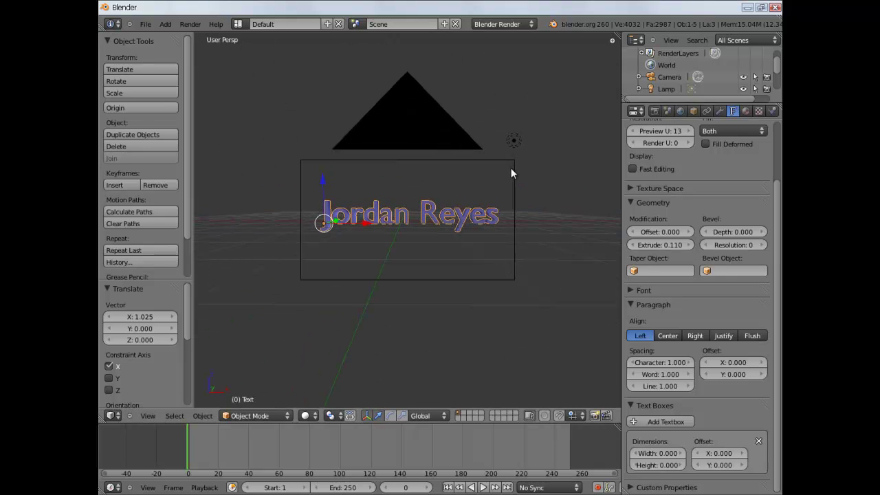
{"action": "key", "text": "KP_0"}
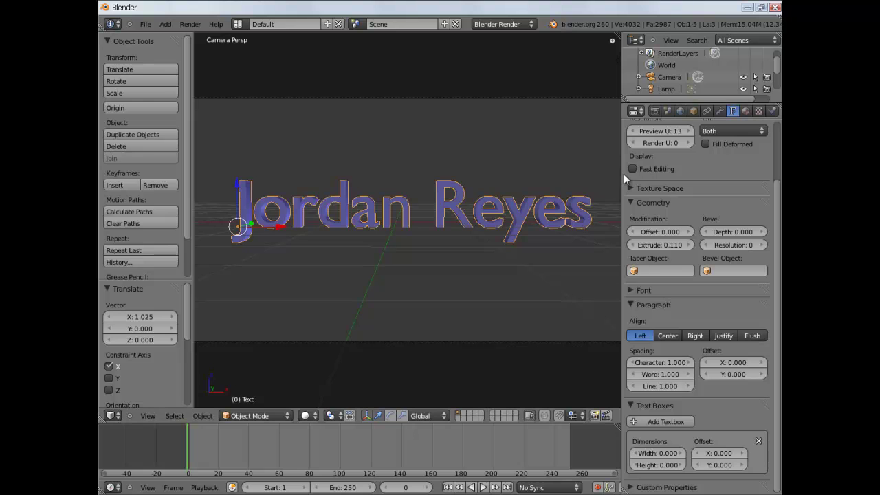